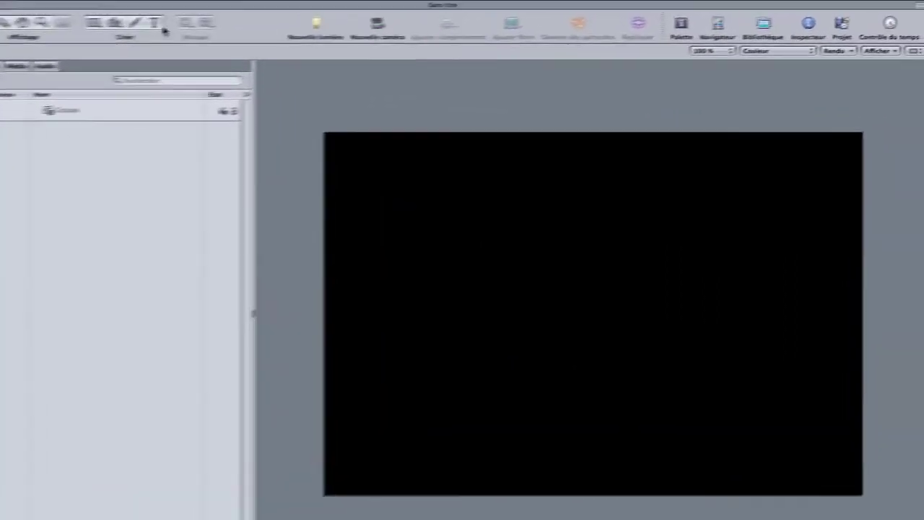
Create a text object on the canvas and type the title 'Deweb's Video'.
left_click(341, 10)
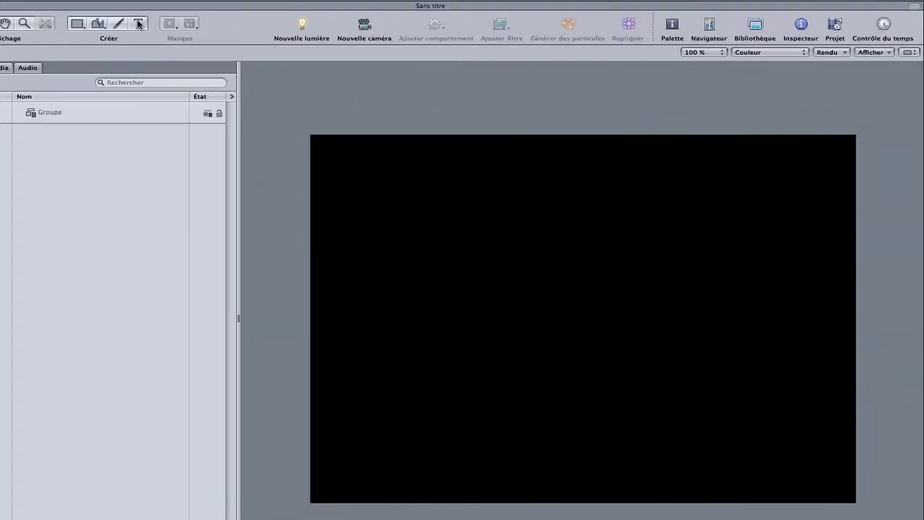
left_click(427, 305)
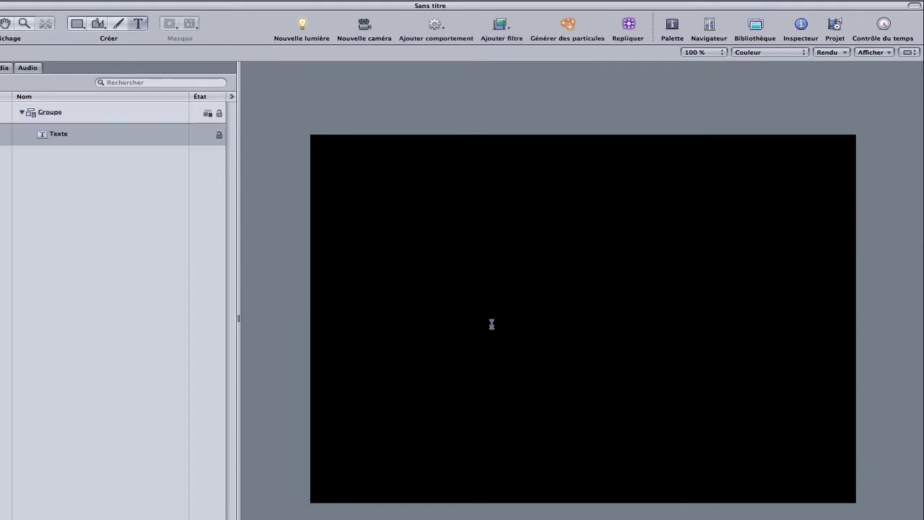
key("shift")
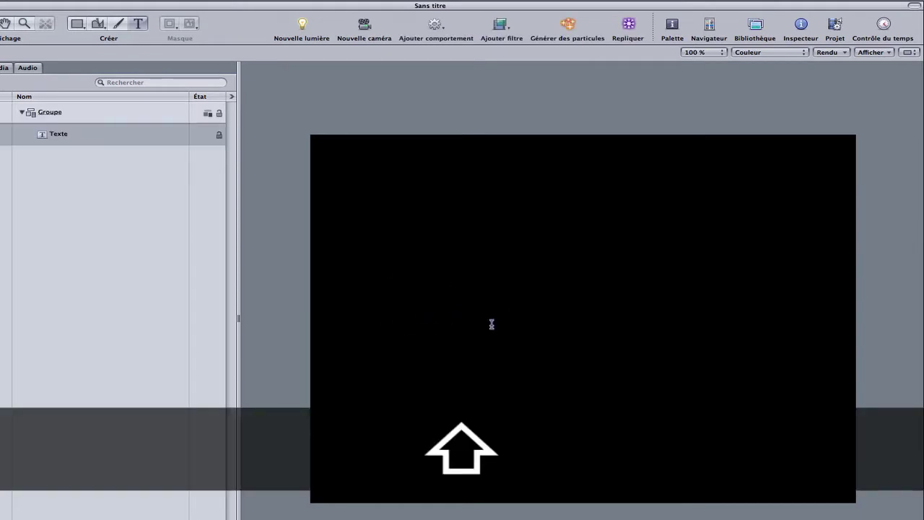
type("Deweb'")
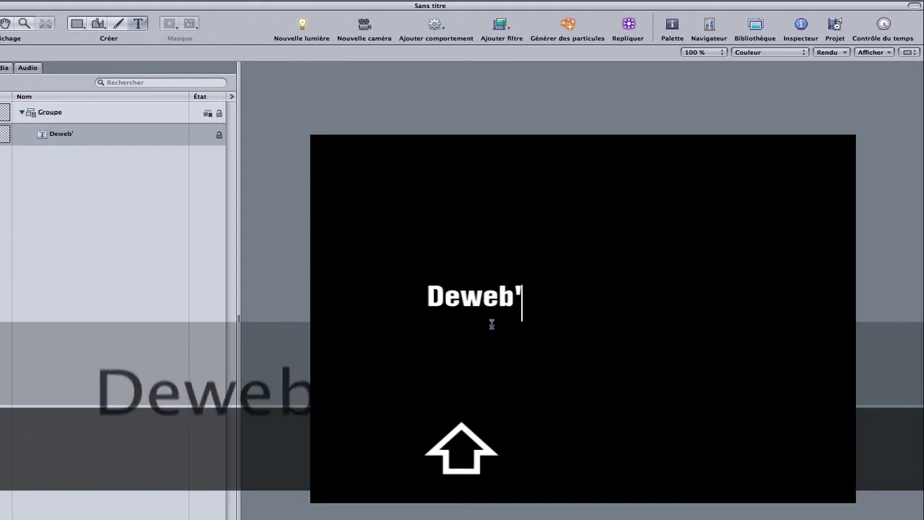
type("s Video")
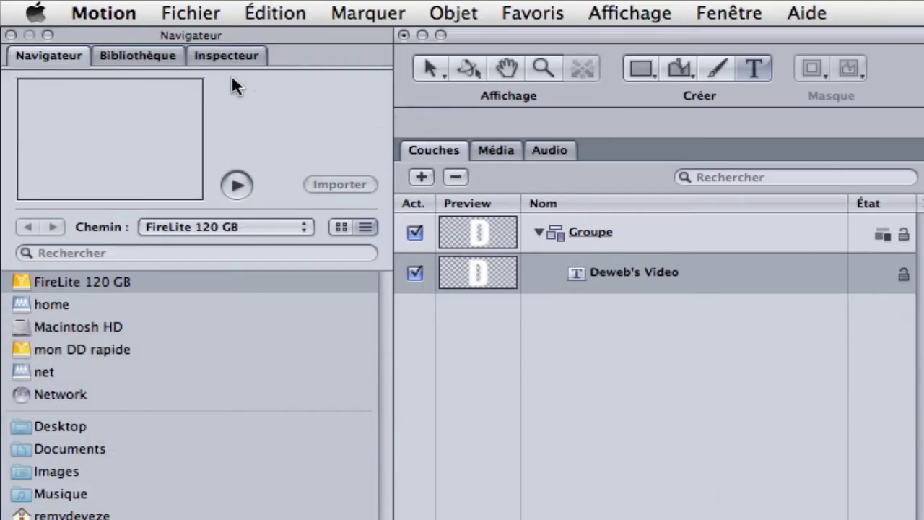
Open the font browser and preview the title in Lithos Pro, the Lucida family, Marker Felt through Mesquite Std.
left_click(226, 57)
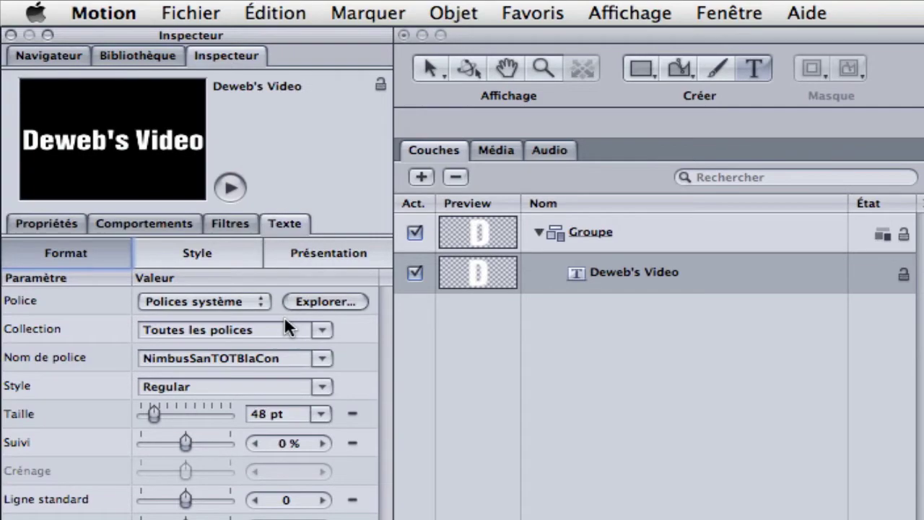
left_click(310, 302)
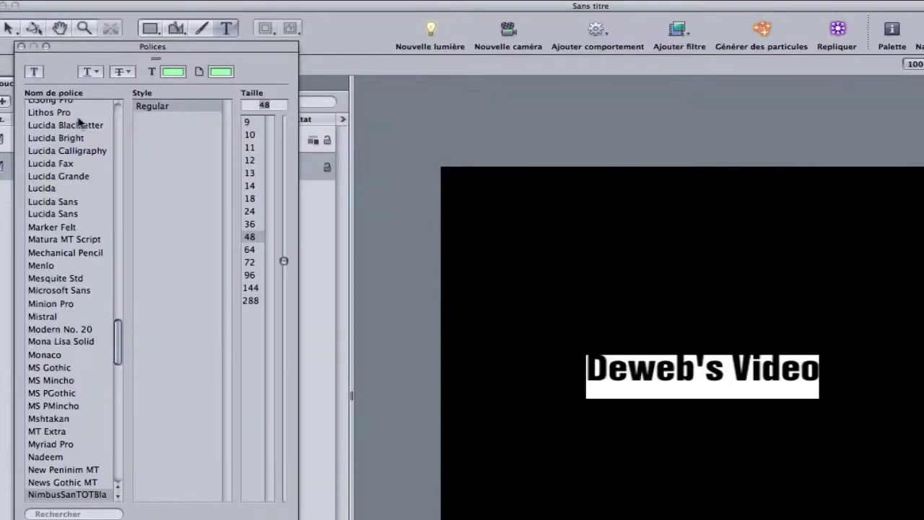
left_click(67, 116)
left_click(70, 136)
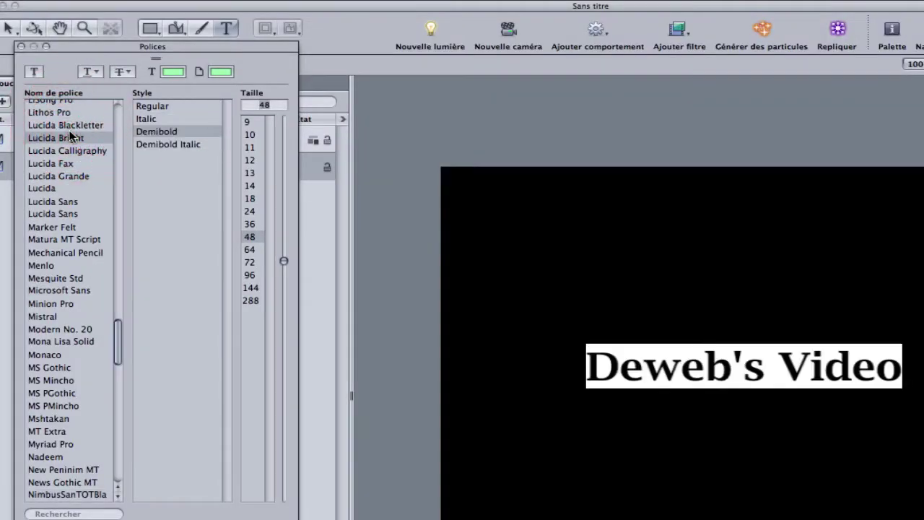
left_click(68, 150)
left_click(72, 163)
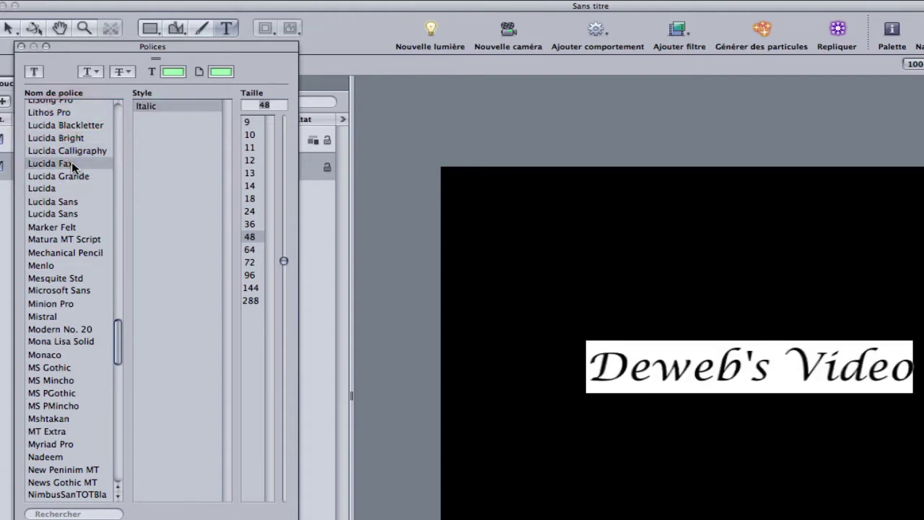
left_click(67, 177)
left_click(65, 188)
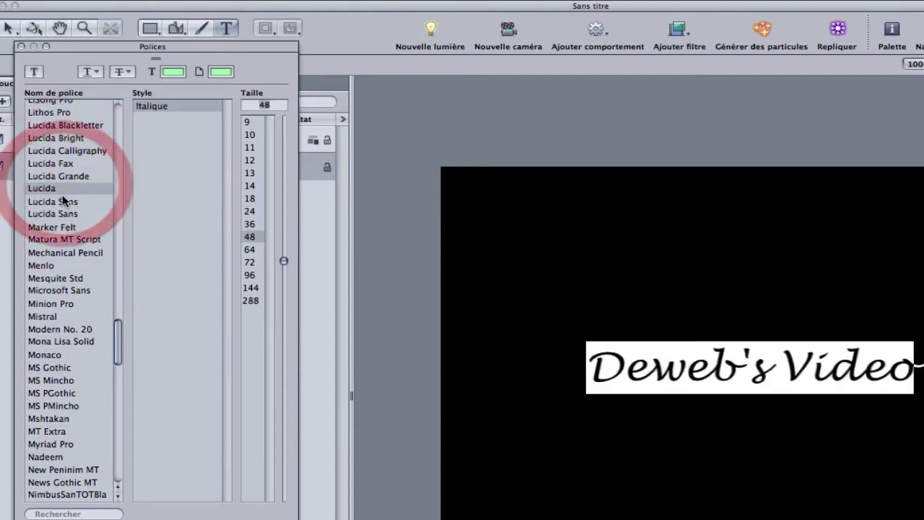
left_click(66, 202)
left_click(67, 215)
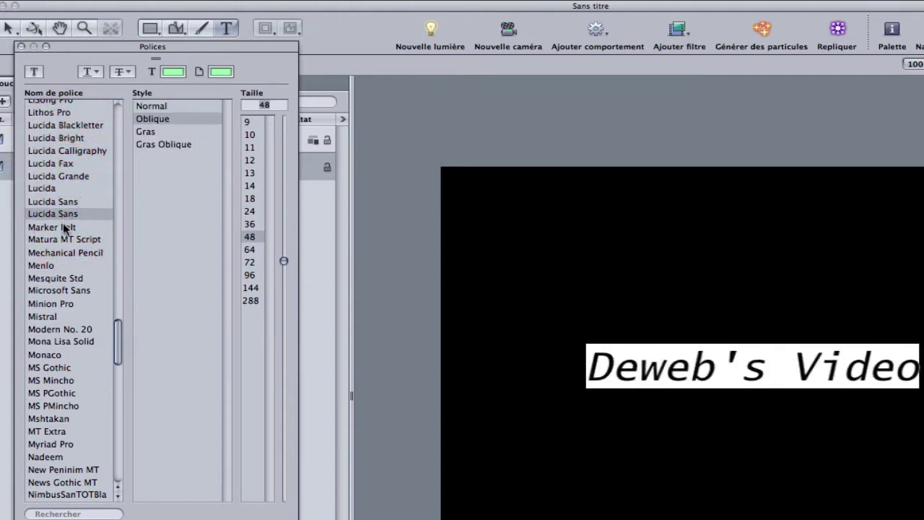
left_click(63, 228)
left_click(63, 239)
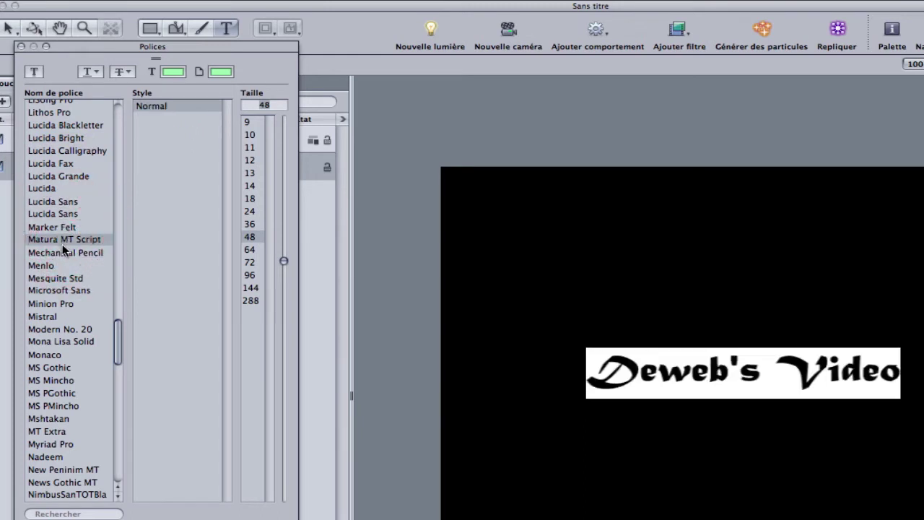
left_click(59, 253)
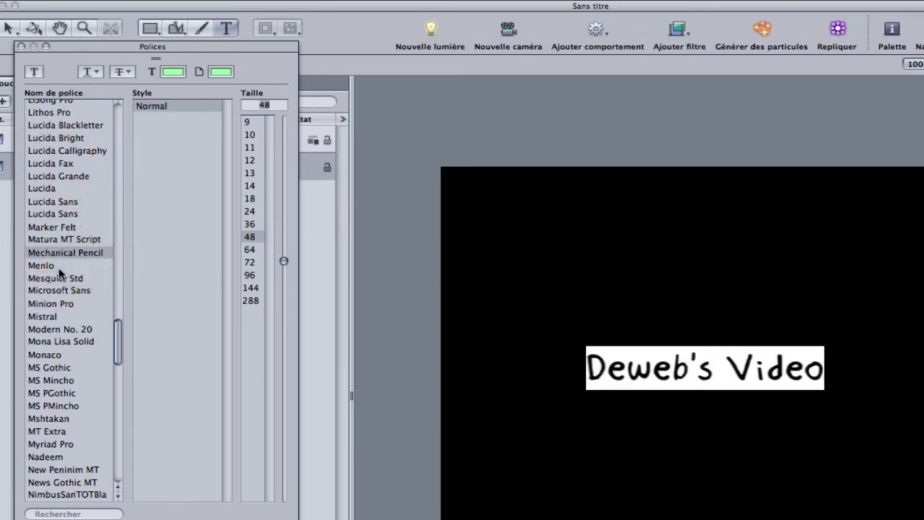
left_click(59, 266)
left_click(58, 278)
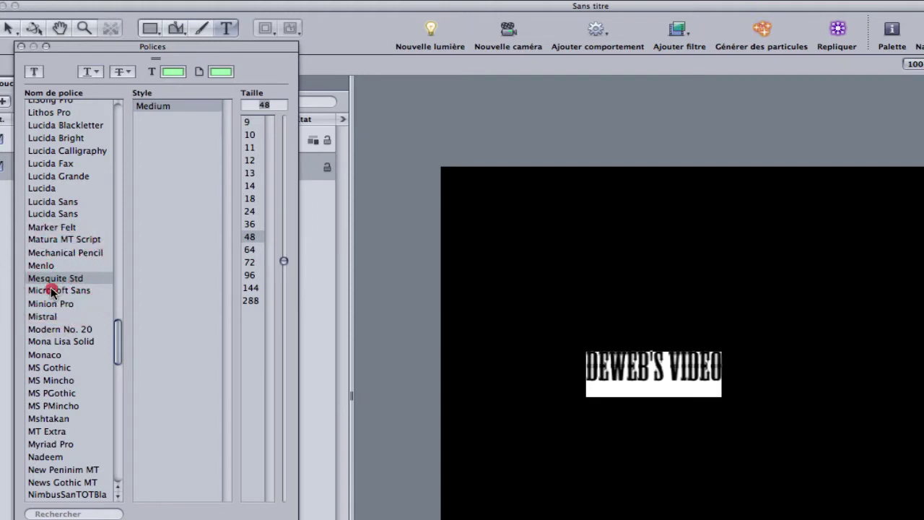
Preview fonts from Microsoft Sans through Skia, then settle on Silom for the title.
left_click(56, 291)
left_click(52, 304)
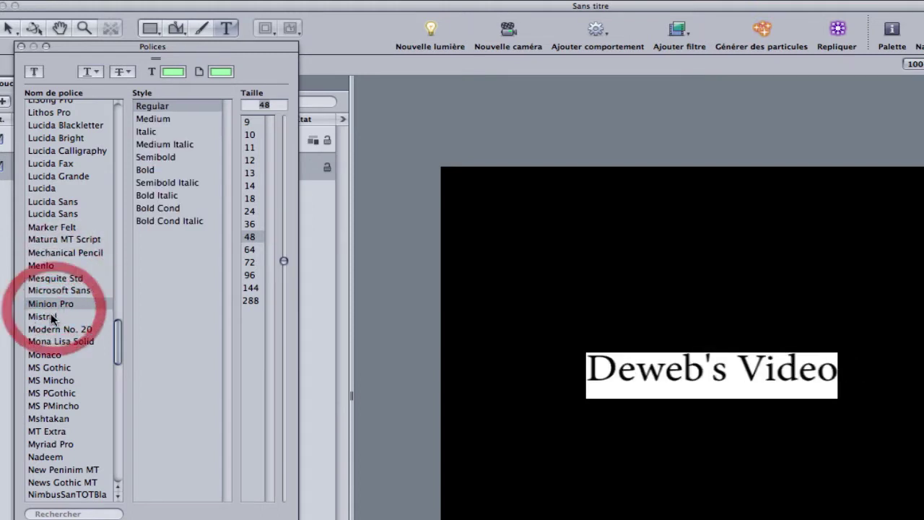
left_click(51, 316)
left_click(49, 330)
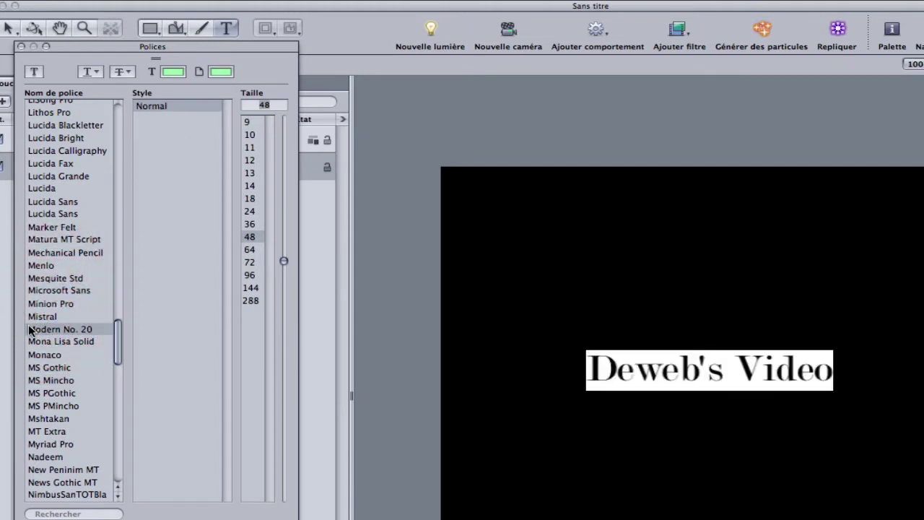
left_click(32, 342)
left_click(38, 355)
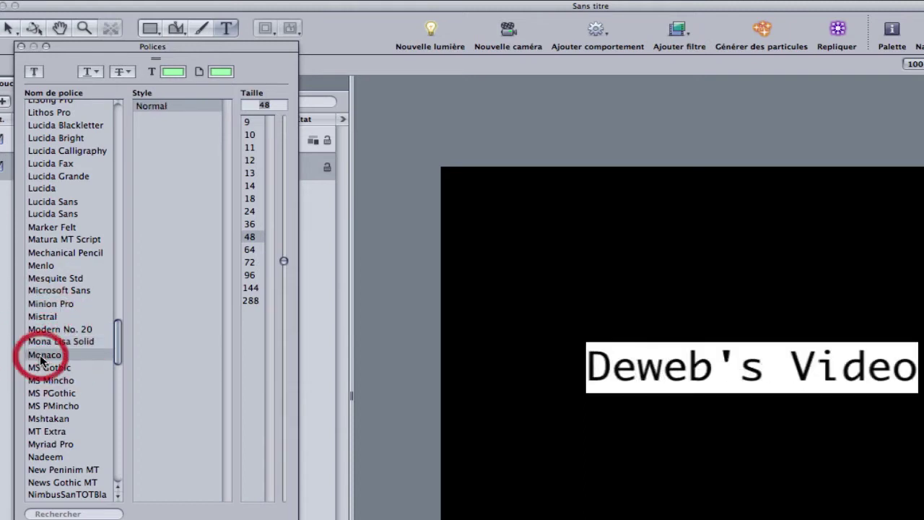
left_click(44, 380)
left_click(46, 393)
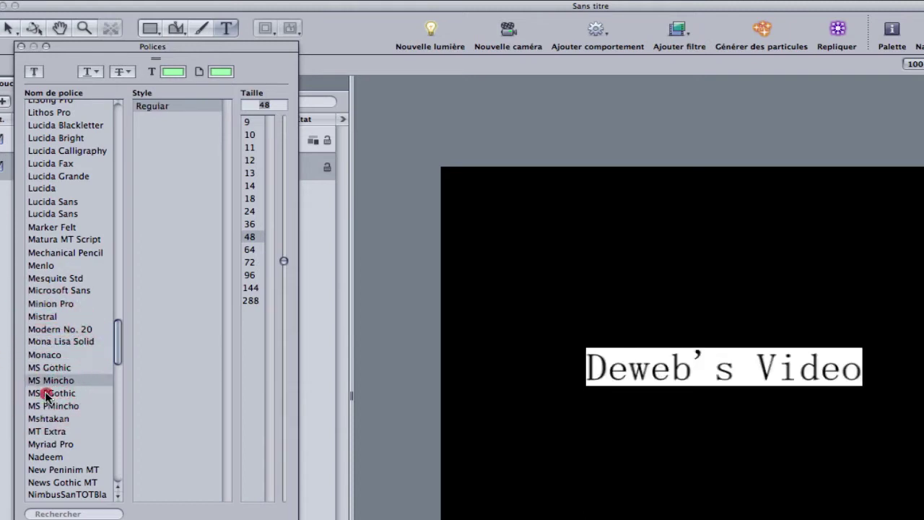
left_click(46, 431)
left_click(47, 456)
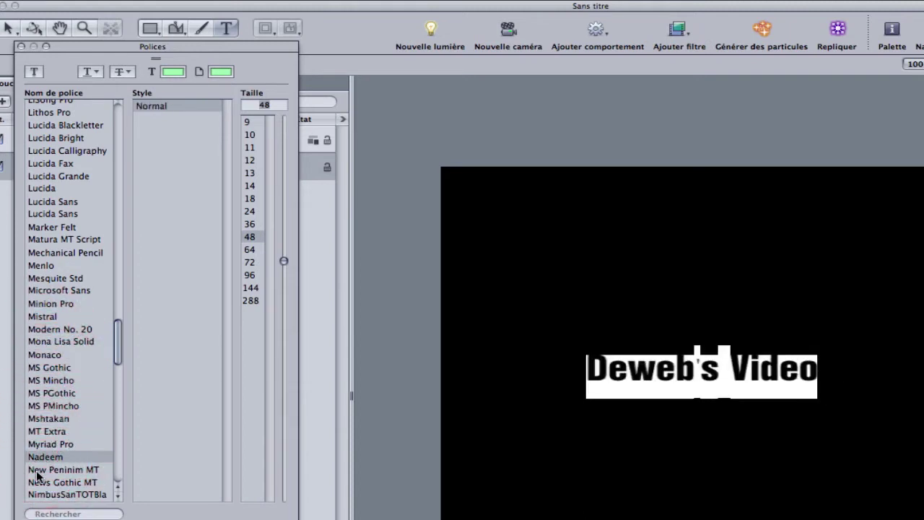
left_click(38, 470)
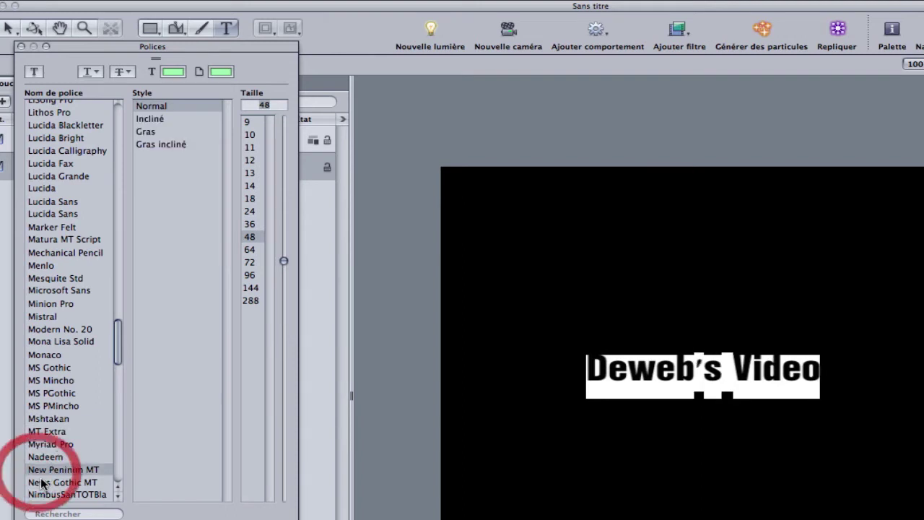
left_click(43, 482)
left_click_drag(119, 331, 116, 394)
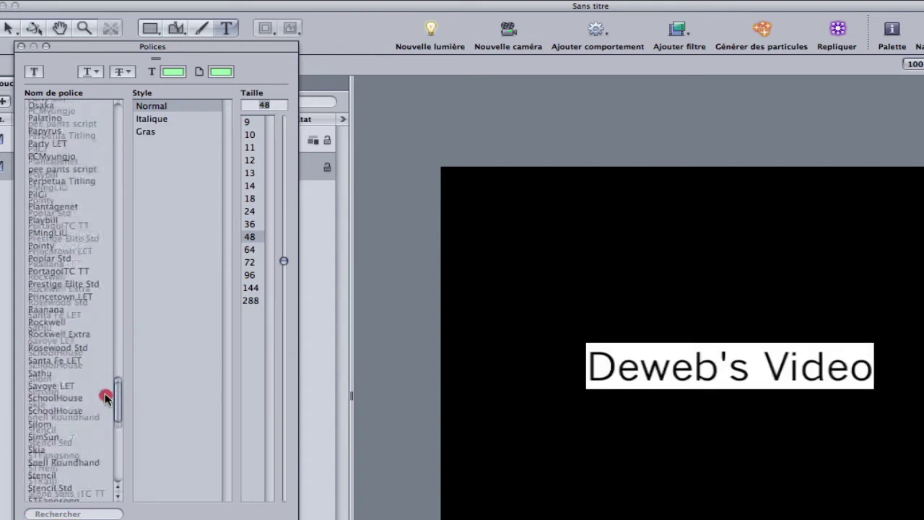
left_click(52, 442)
left_click(49, 405)
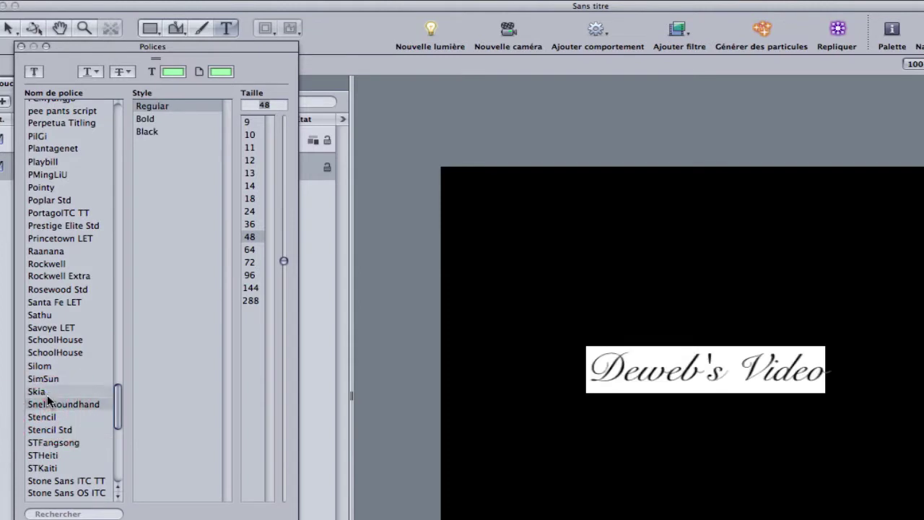
left_click(42, 392)
left_click(42, 369)
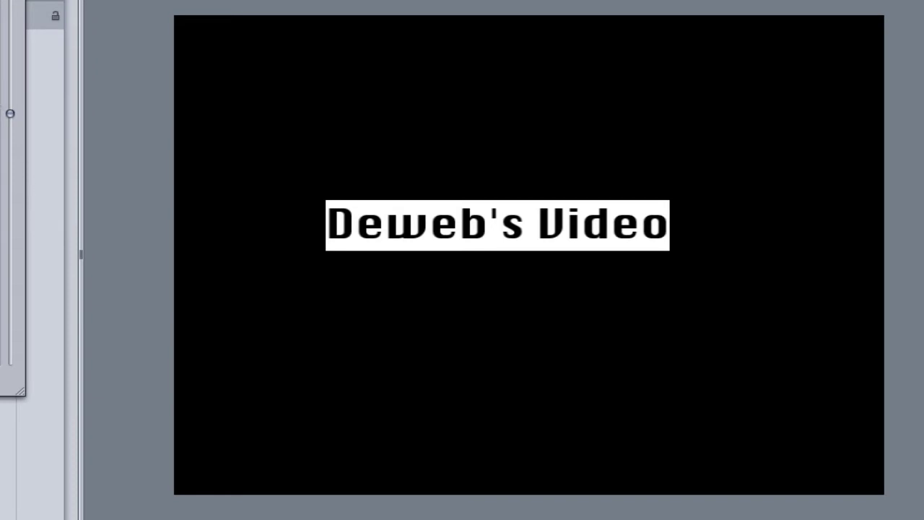
Enlarge the title to 96 pt and move it so 'Deweb's Video' fits fully within the frame.
left_click_drag(10, 114, 16, 54)
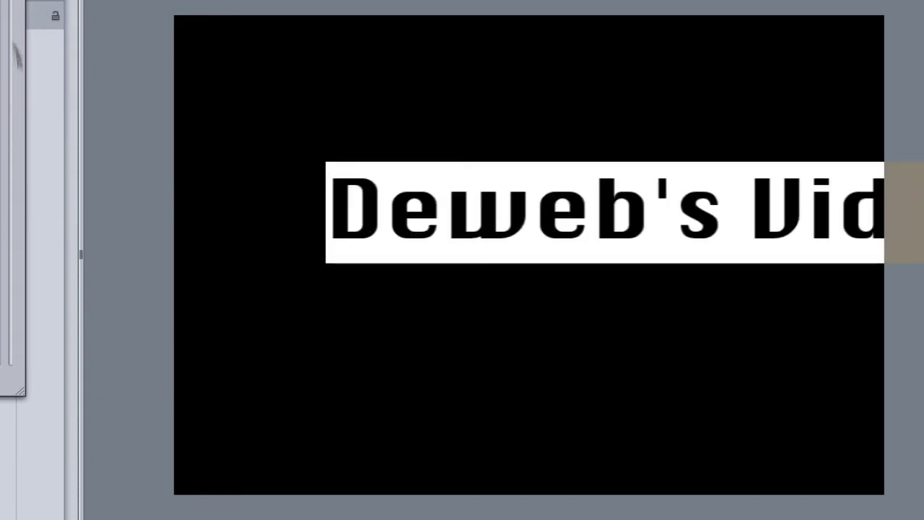
key("Escape")
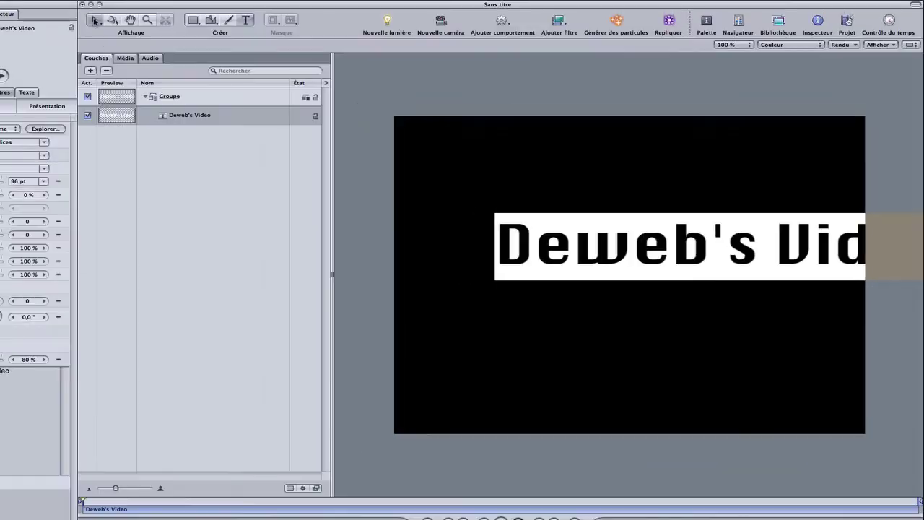
key("Escape")
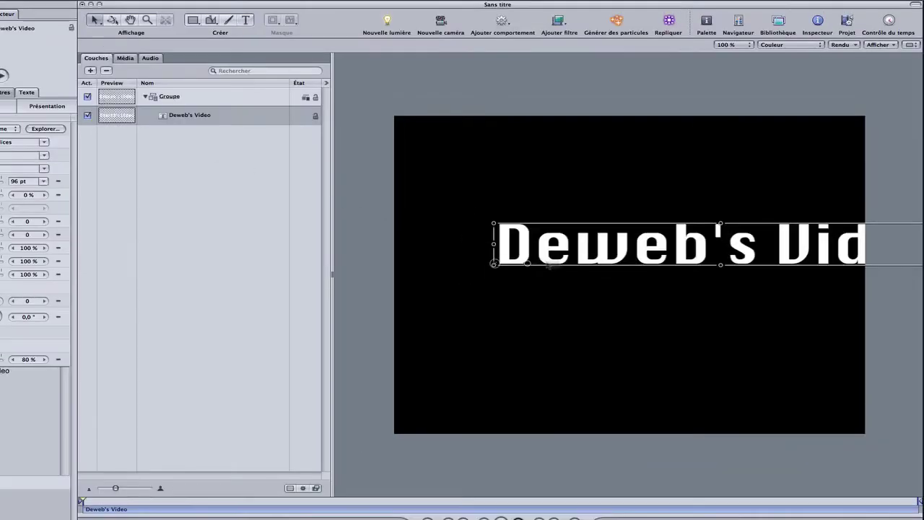
left_click_drag(494, 267, 396, 300)
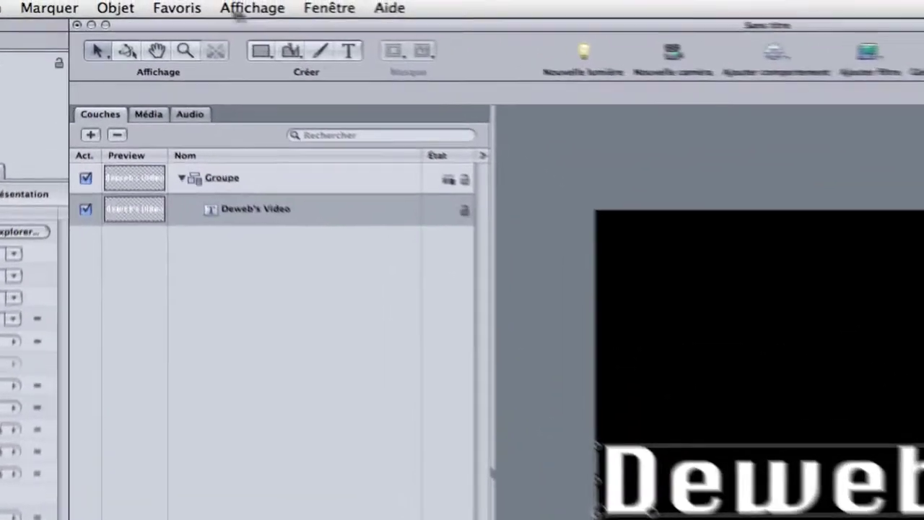
Turn on snapping, then roughly move and scale the title toward the canvas centre.
left_click(188, 1)
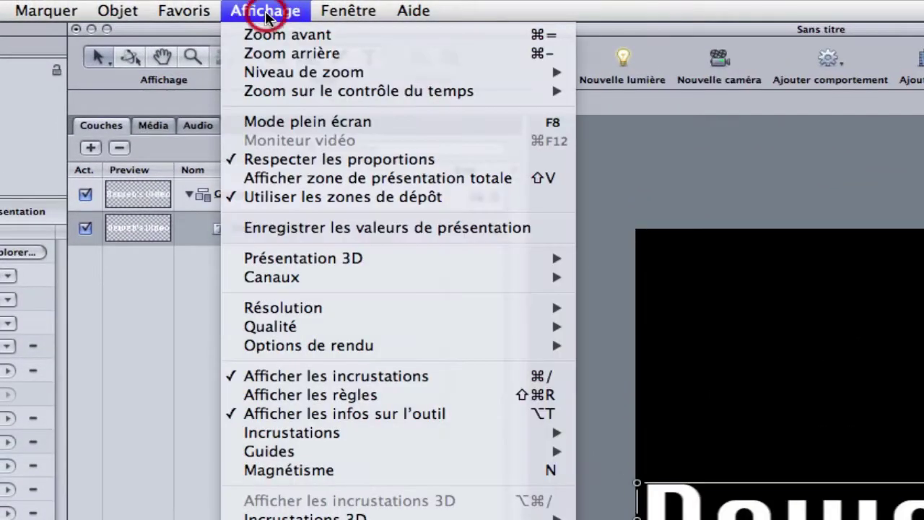
left_click(345, 468)
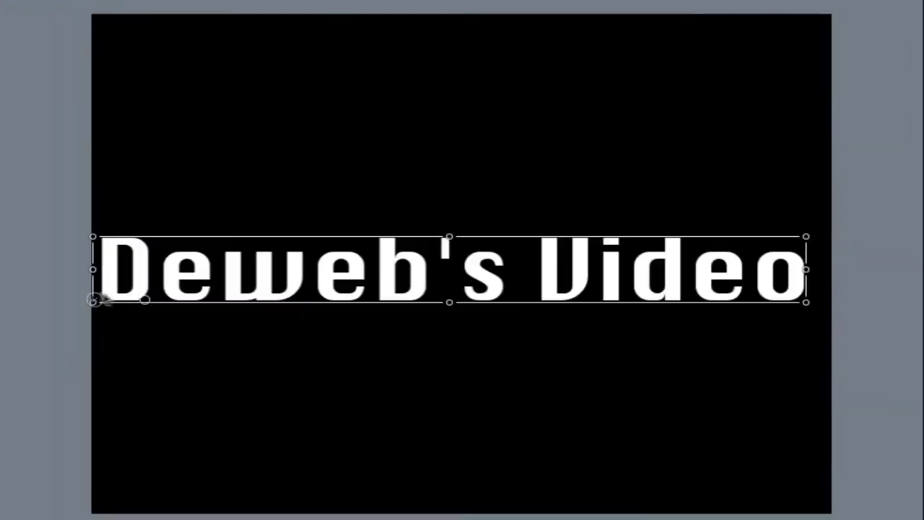
left_click_drag(95, 303, 107, 294)
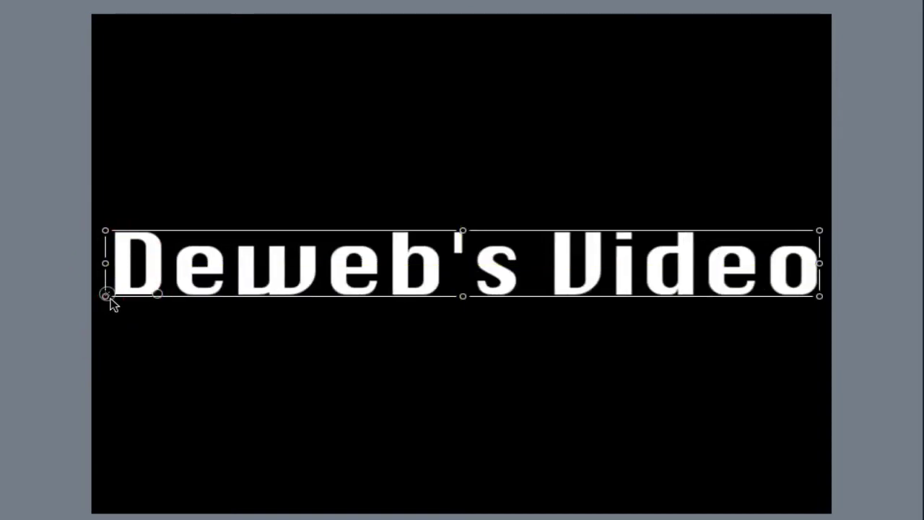
mouse_move(106, 234)
left_mouse_down()
mouse_move(139, 240)
mouse_move(145, 226)
left_mouse_up()
left_click_drag(143, 296, 131, 297)
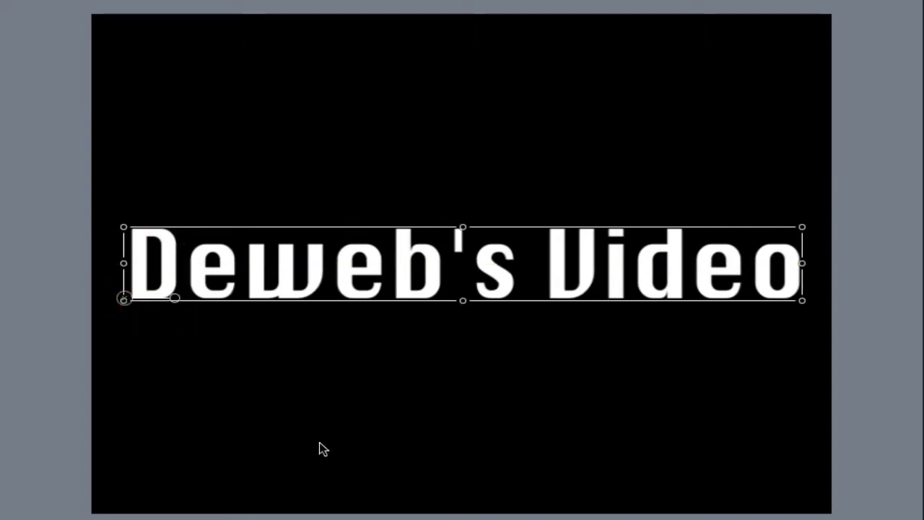
Stretch the title taller and narrower, recentre it, and slightly reduce its height.
left_click_drag(124, 227, 201, 201)
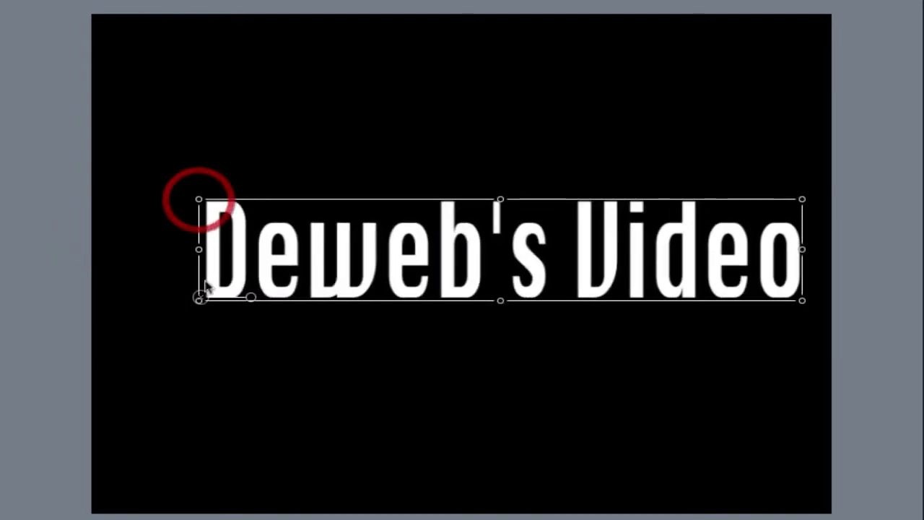
left_click_drag(198, 299, 163, 312)
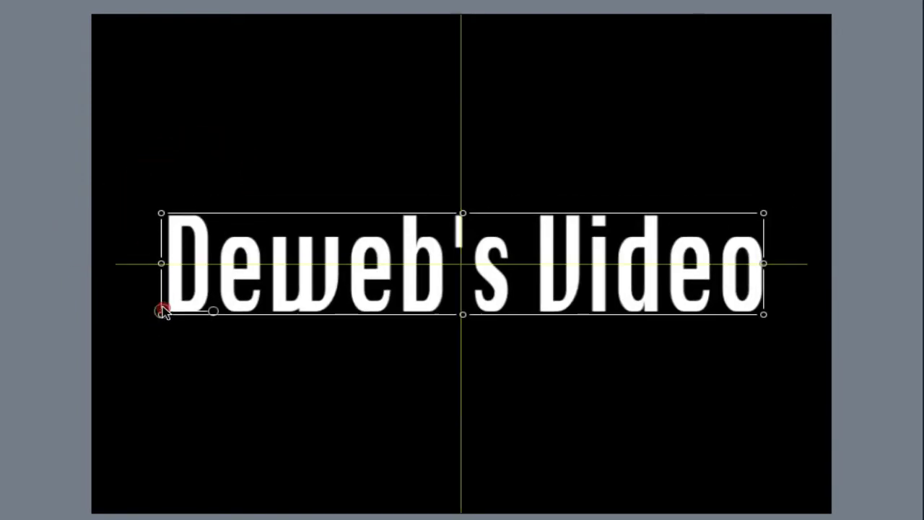
left_click(294, 433)
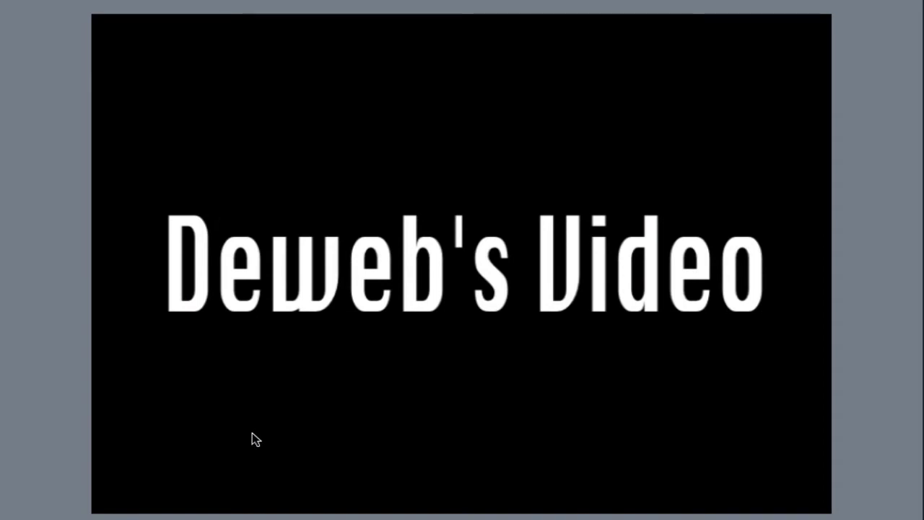
left_click(175, 265)
left_click_drag(162, 214, 161, 230)
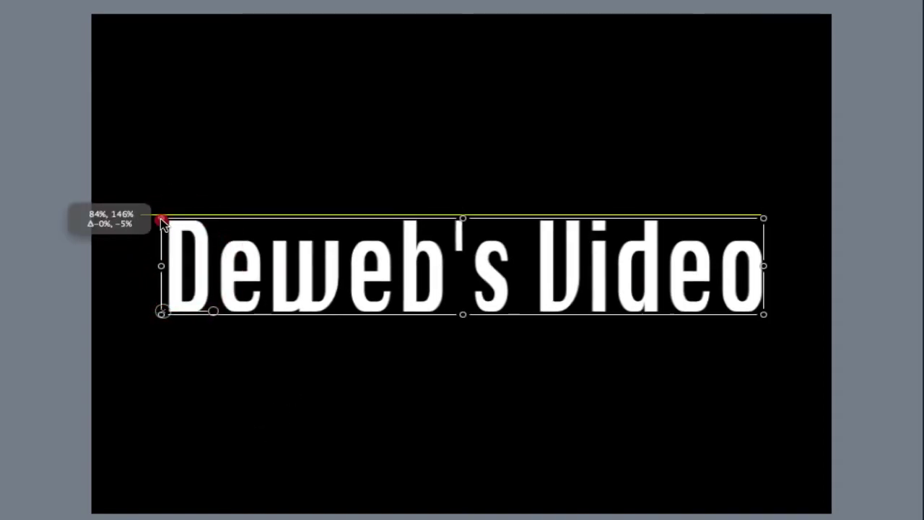
left_click(299, 388)
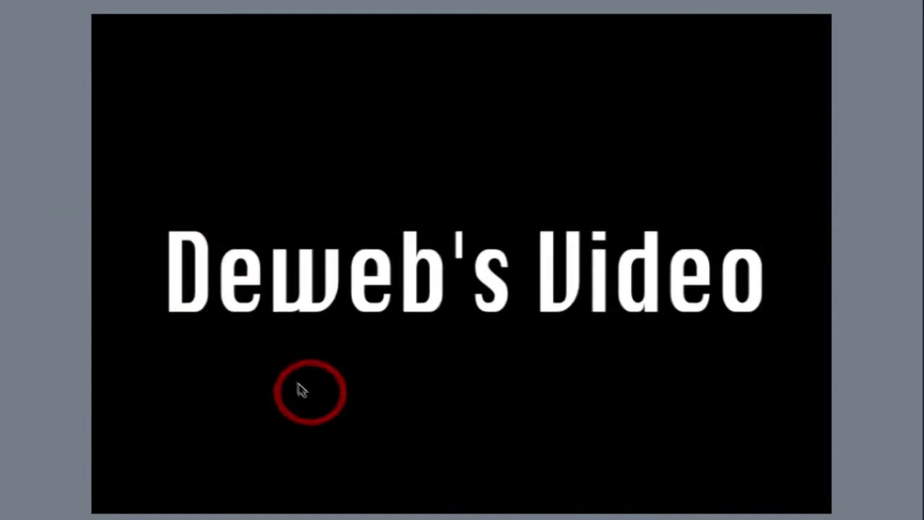
left_click(173, 308)
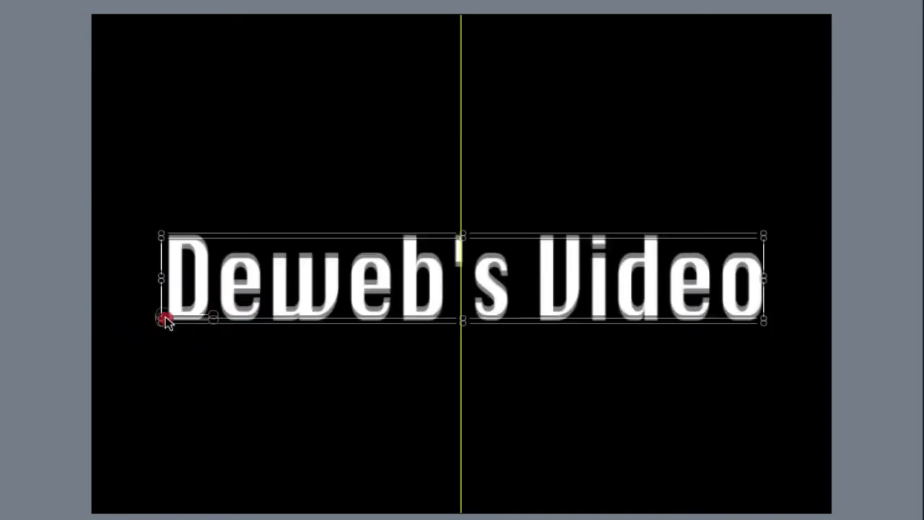
left_click(432, 393)
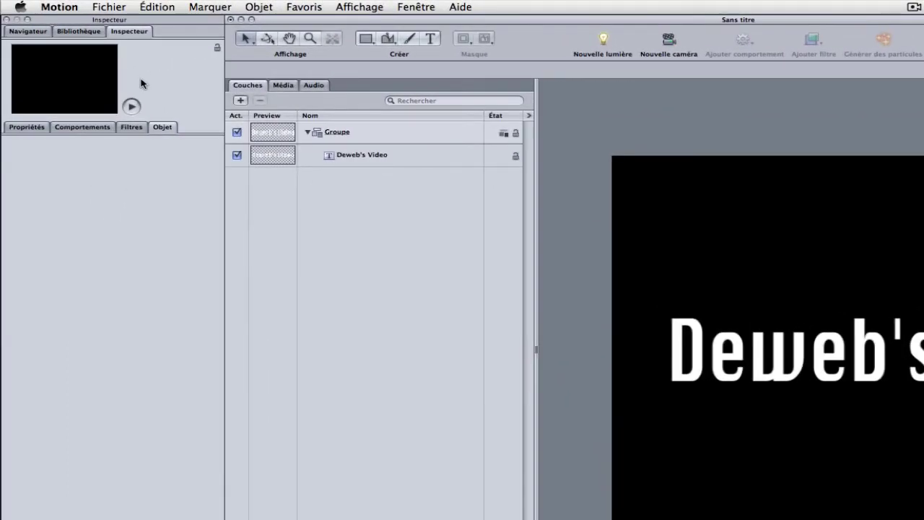
Try the Charcoal and Bilbao Library gradients on the title, then apply Lakebed.
left_click(78, 31)
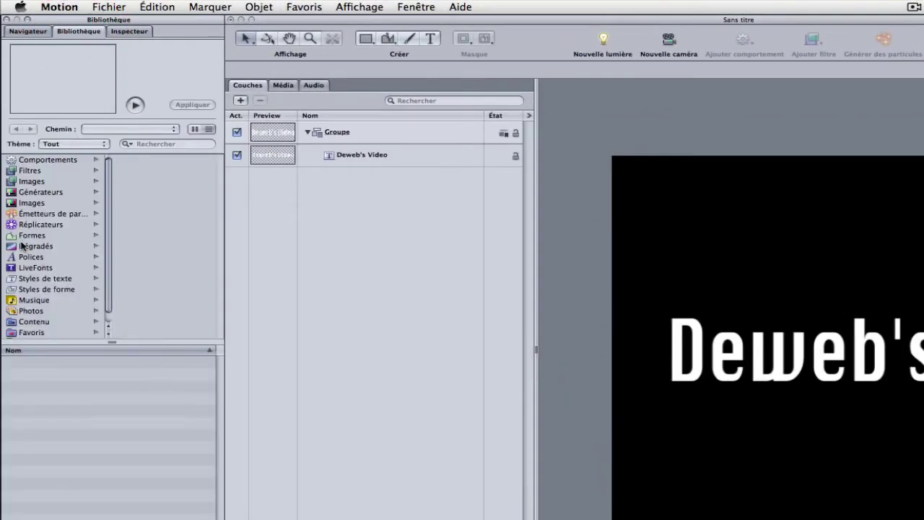
left_click(30, 246)
left_click(36, 435)
left_click(193, 104)
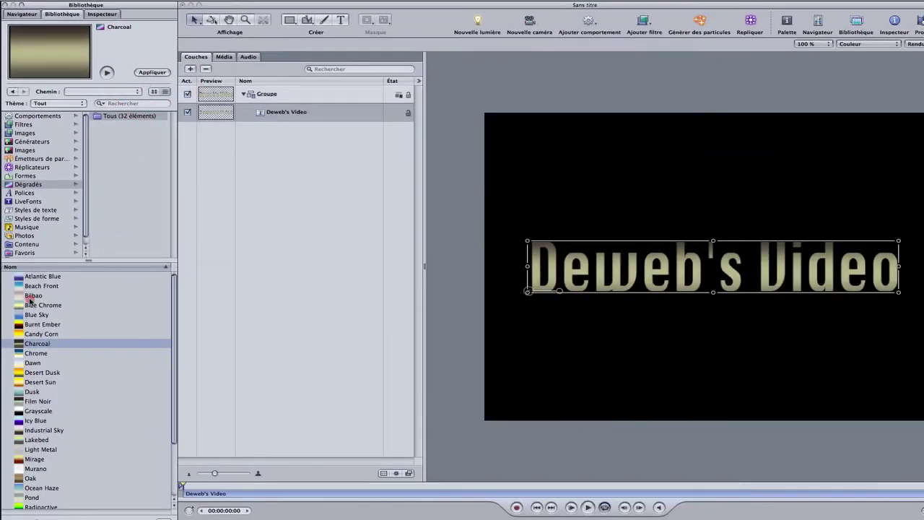
left_click(32, 295)
left_click(150, 73)
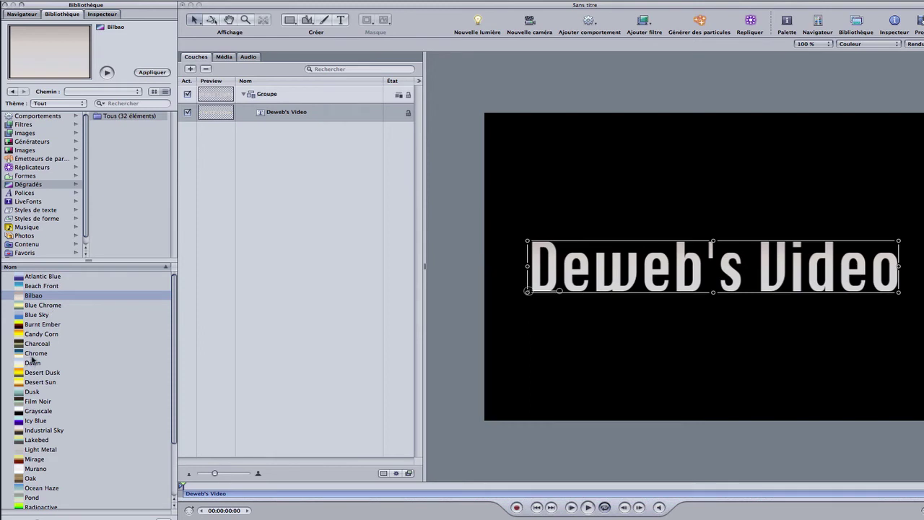
left_click_drag(36, 439, 688, 390)
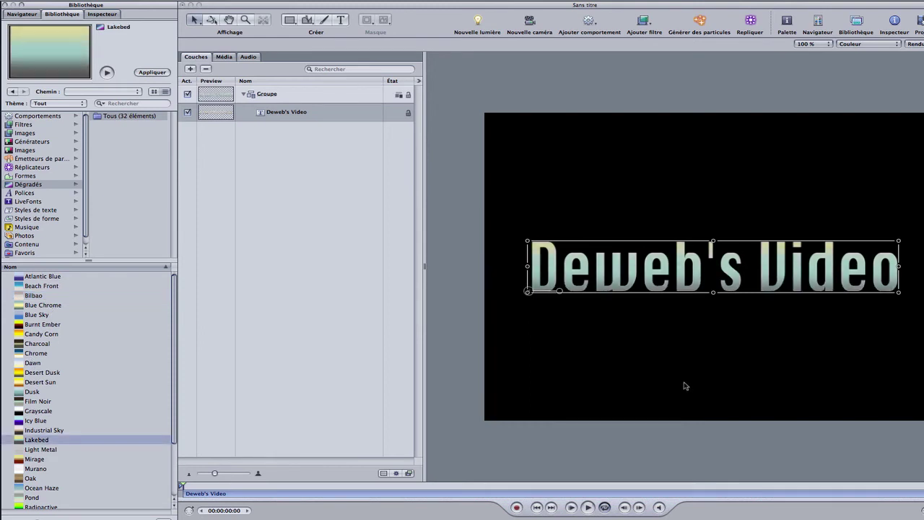
left_click(687, 386)
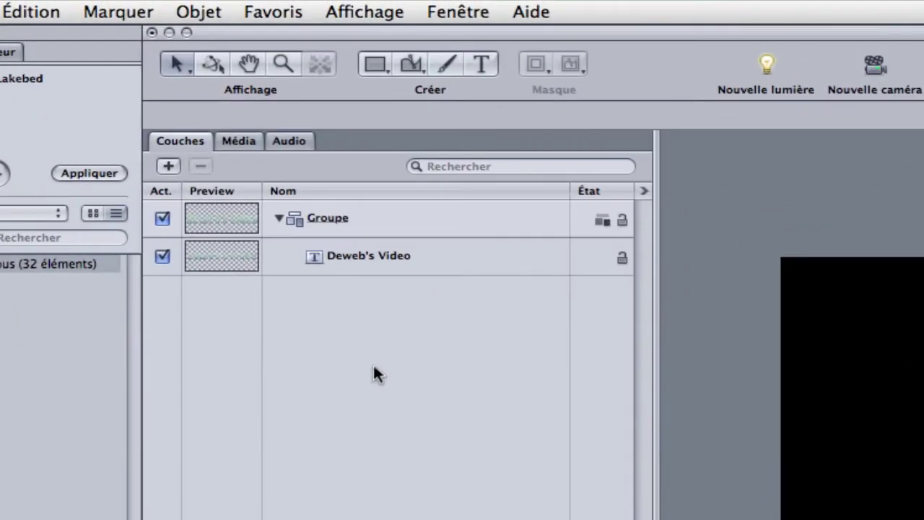
Duplicate the title as 'Deweb's Video copie' and move the original into a new Groupe 1.
left_click(378, 261)
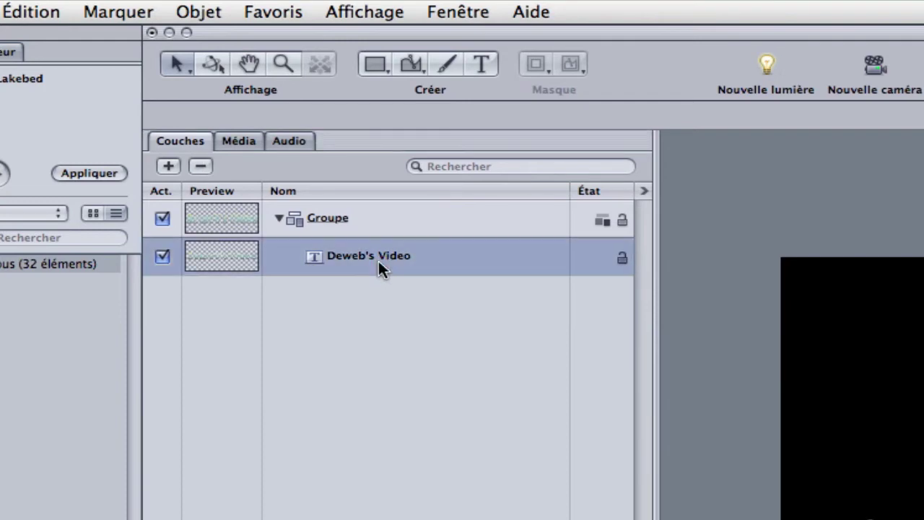
right_click(380, 258)
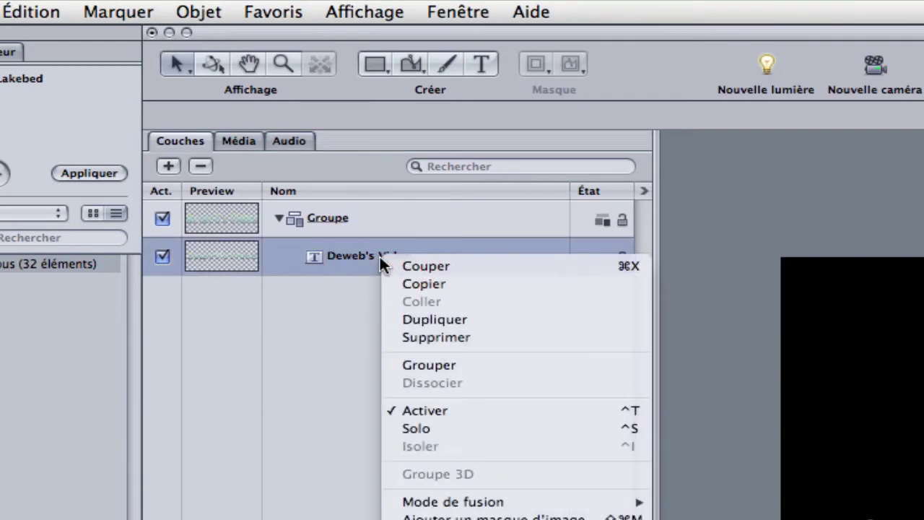
left_click(416, 319)
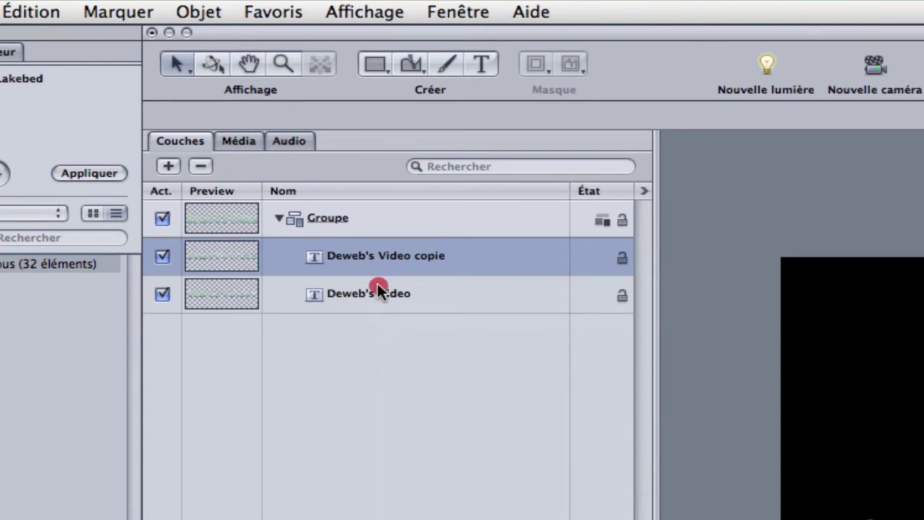
left_click_drag(379, 286, 381, 389)
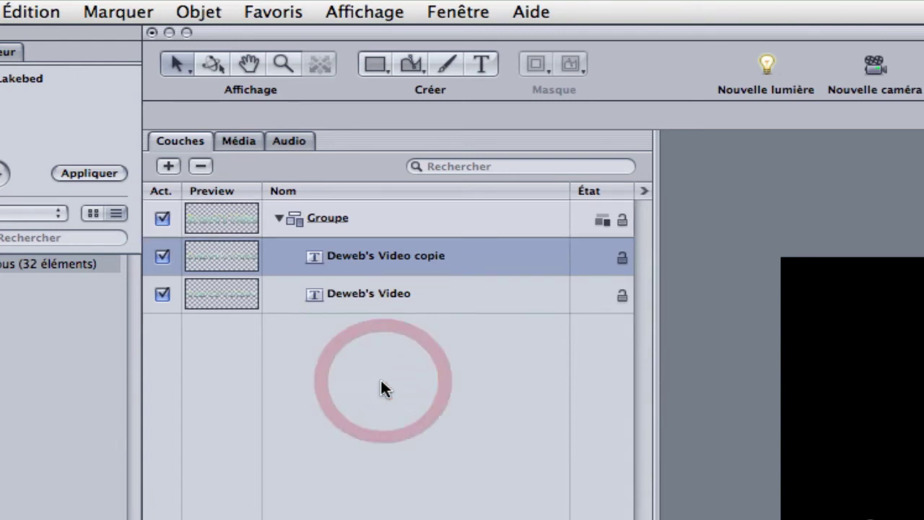
left_click_drag(372, 307, 223, 397)
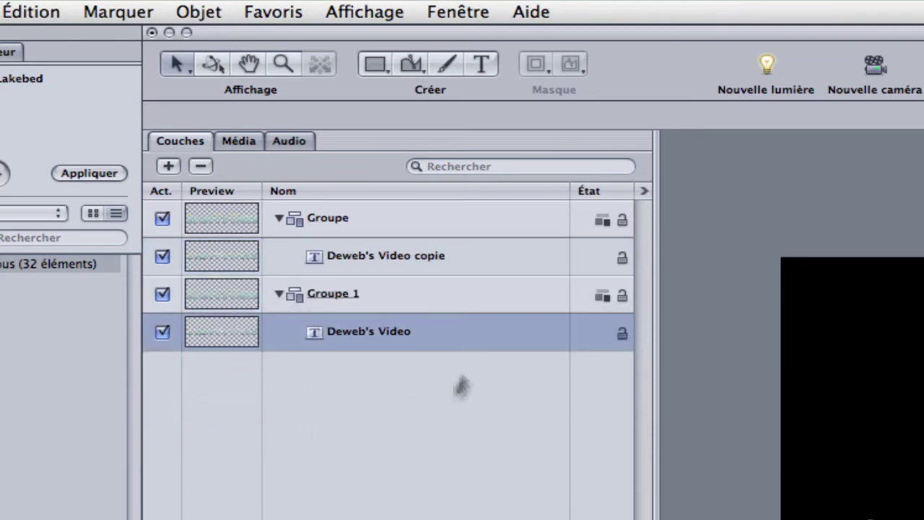
left_click(334, 257)
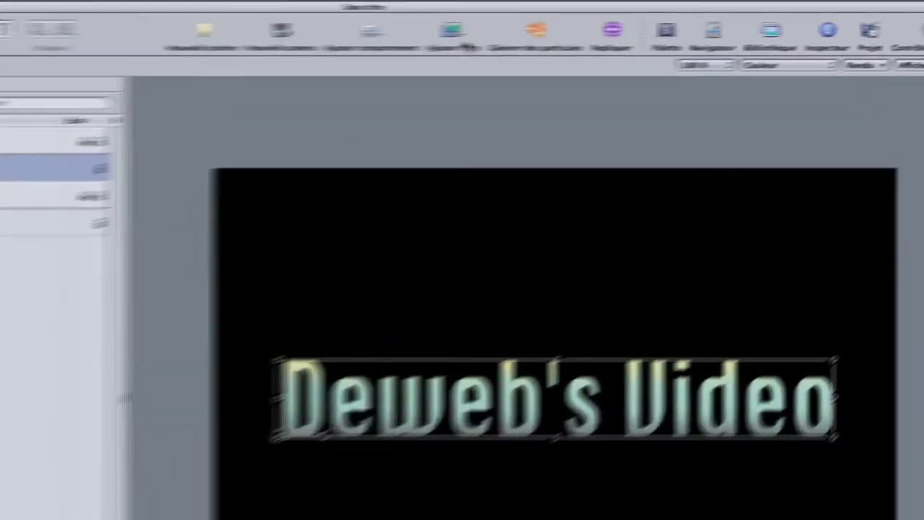
Add a Niveaux filter to the copy, lowering white point and gamma and adjusting the mix.
left_click(587, 29)
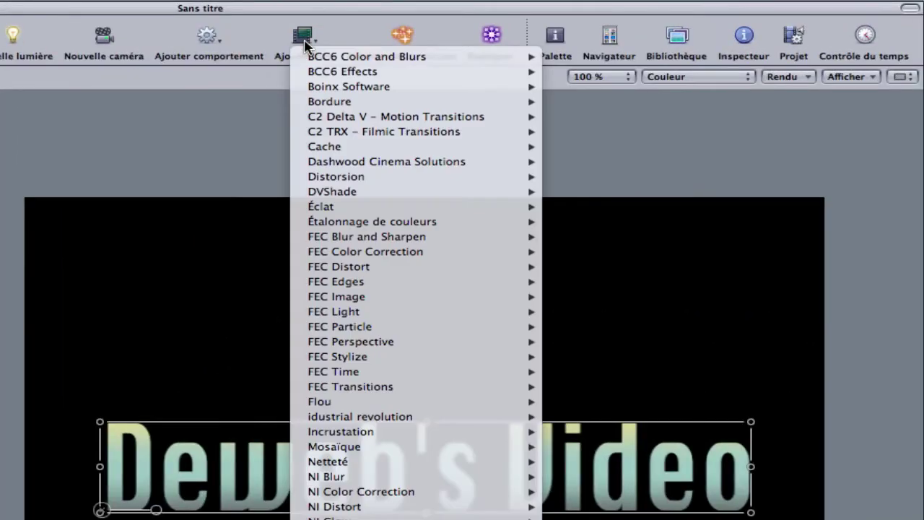
mouse_move(303, 222)
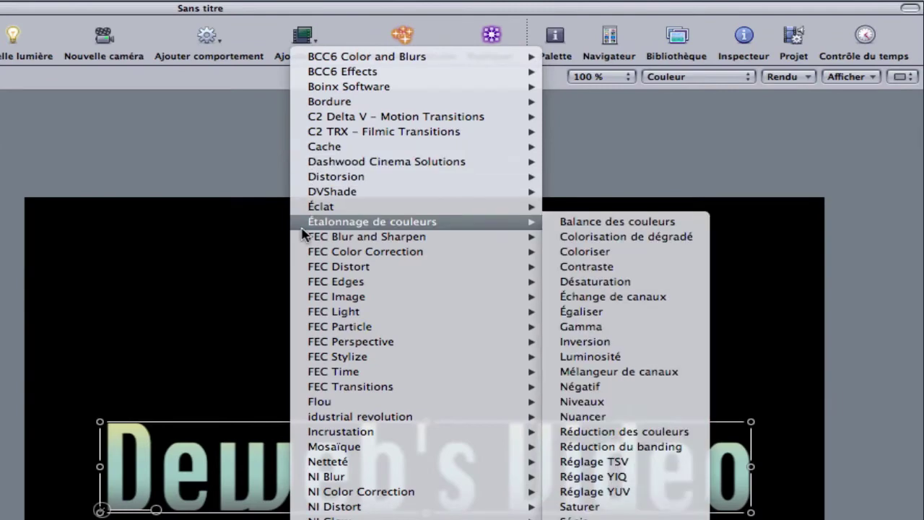
left_click(625, 402)
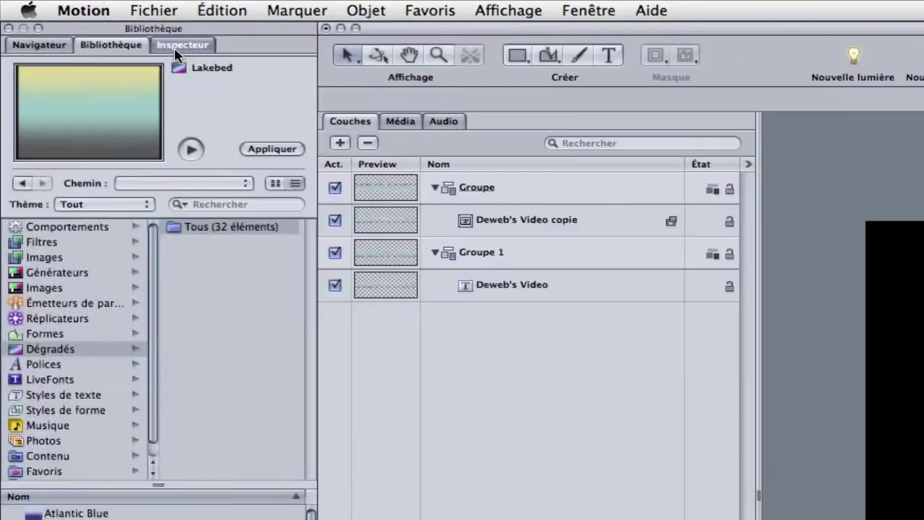
left_click(99, 13)
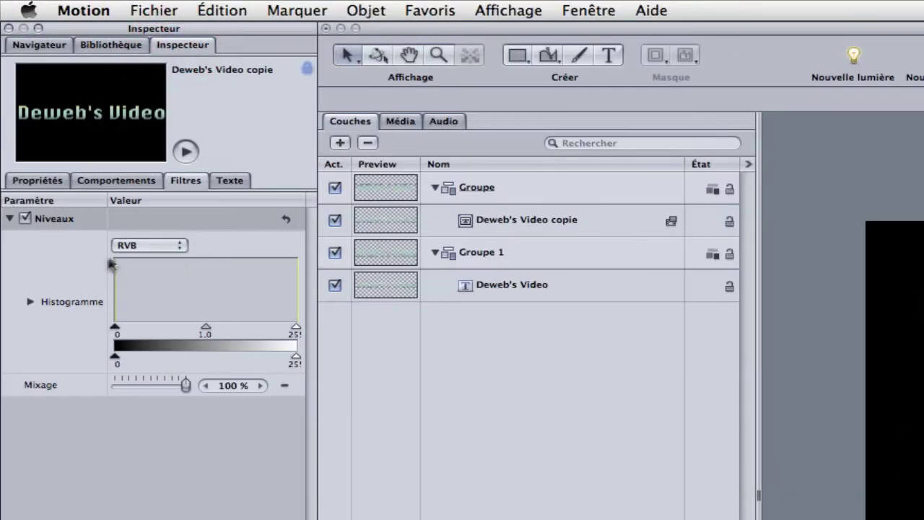
left_click_drag(296, 331, 228, 330)
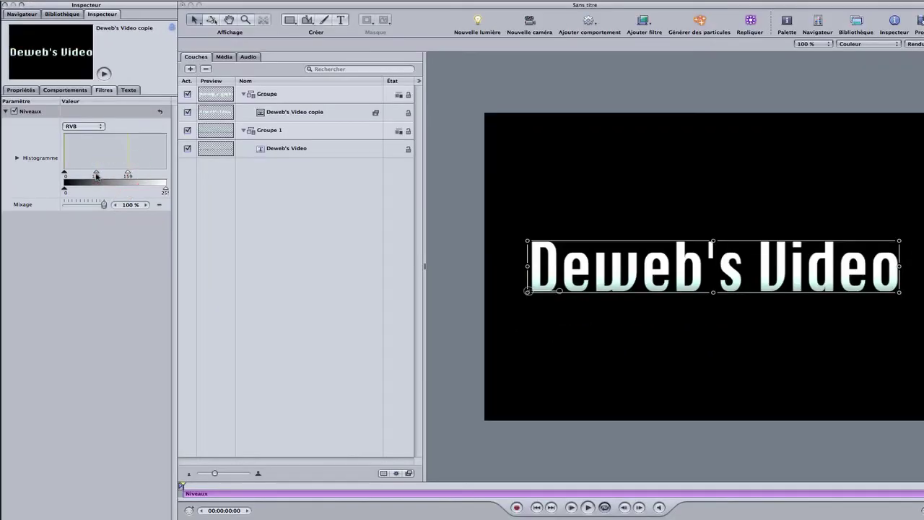
mouse_move(99, 177)
left_mouse_down()
mouse_move(87, 176)
mouse_move(110, 174)
mouse_move(84, 174)
left_mouse_up()
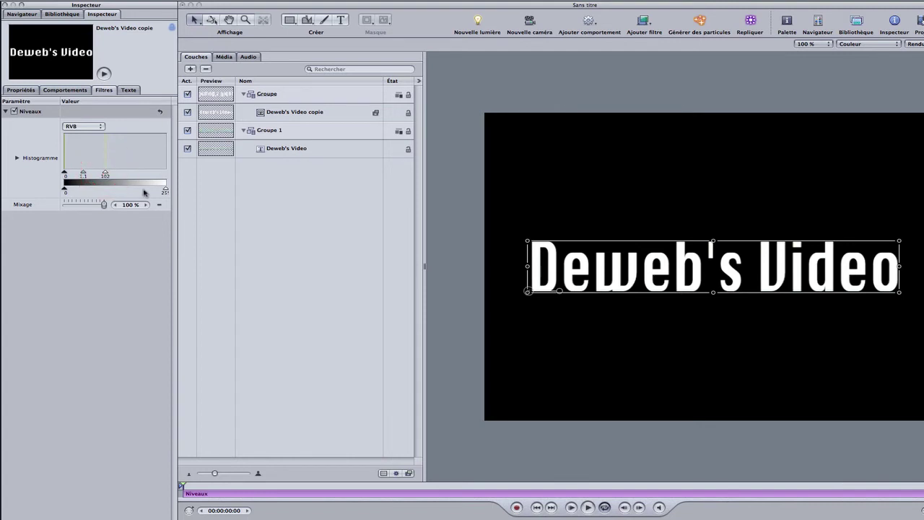
mouse_move(104, 205)
left_mouse_down()
mouse_move(30, 207)
mouse_move(139, 204)
left_mouse_up()
Give the copy's yellow glow radius 35, scale 109%, offset 2, layered above the face.
left_click(124, 91)
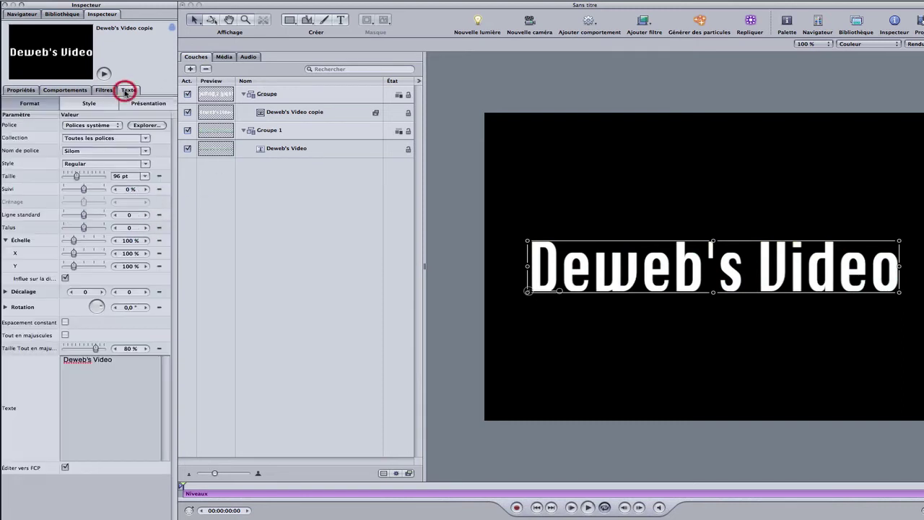
left_click(85, 107)
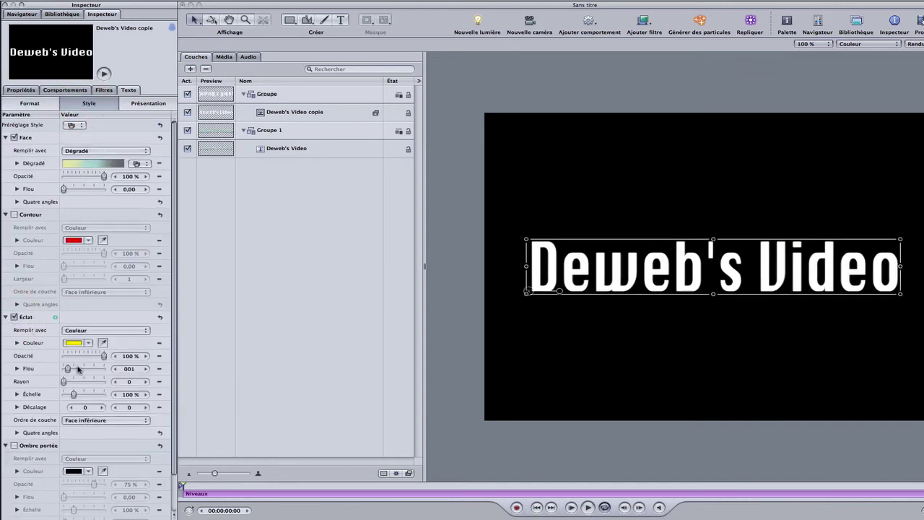
mouse_move(69, 369)
left_mouse_down()
mouse_move(88, 369)
mouse_move(75, 397)
left_mouse_up()
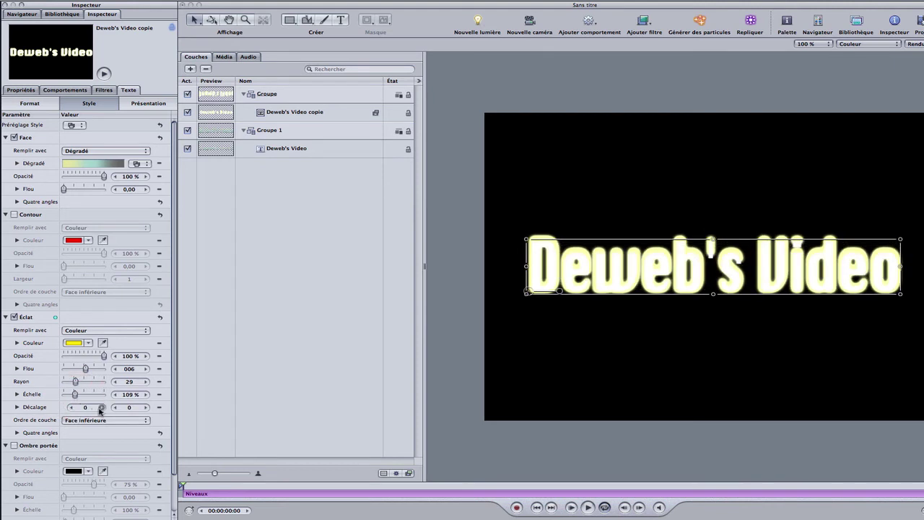
left_click_drag(101, 410, 77, 383)
left_click(147, 422)
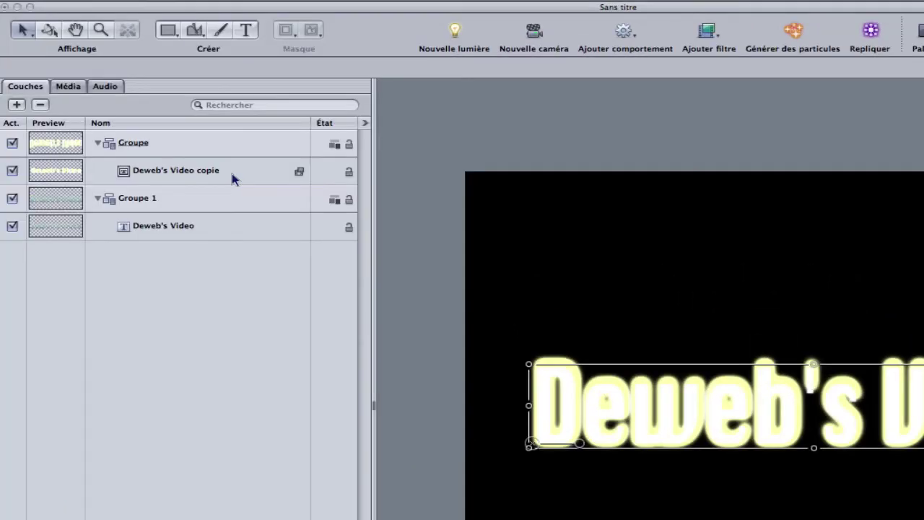
left_click(331, 114)
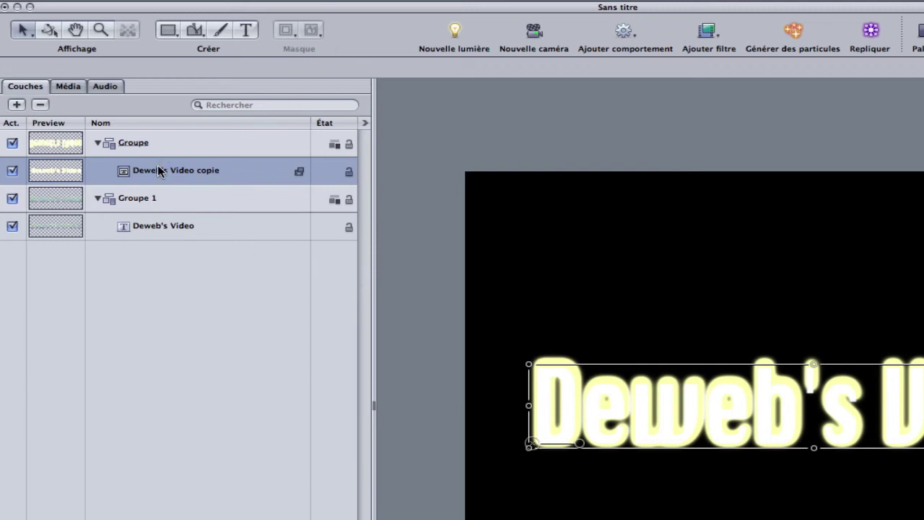
On the copy's group, draw a closed four-point slanted Bezier mask around the D.
left_click(124, 141)
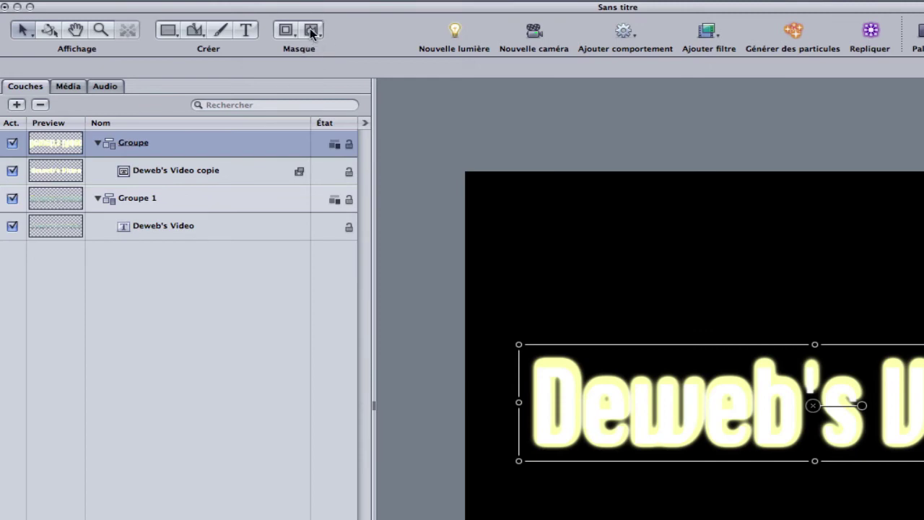
left_click(312, 30)
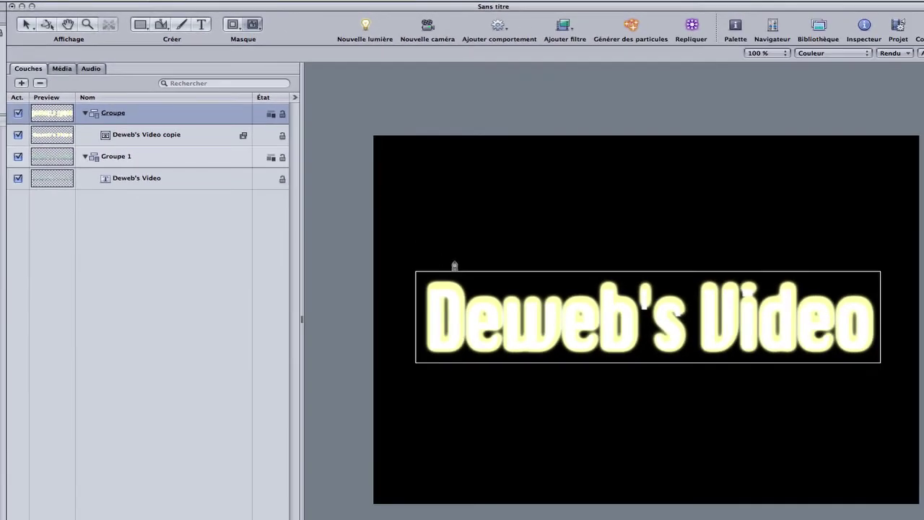
left_click(463, 267)
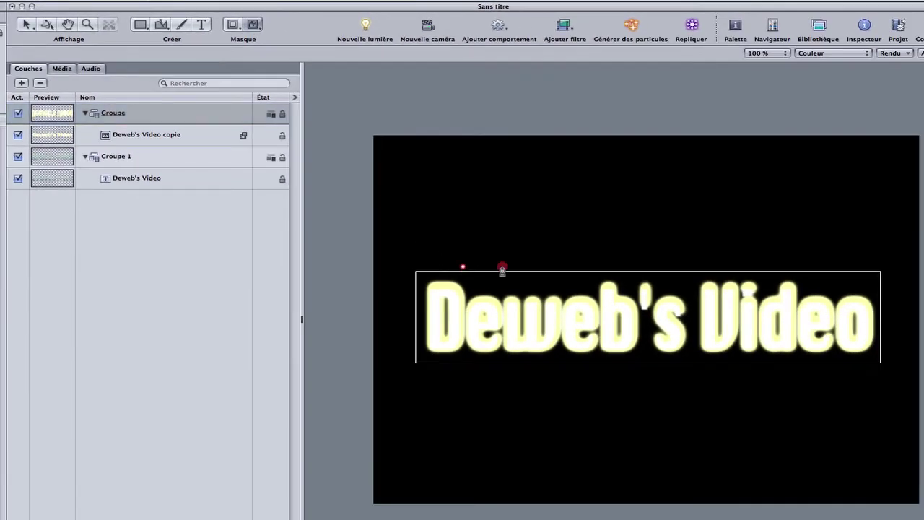
left_click(502, 268)
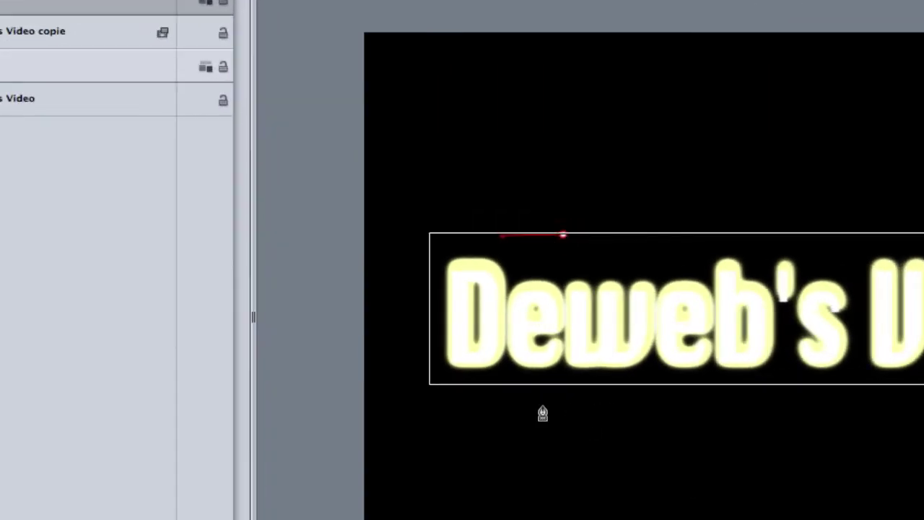
left_click(504, 399)
left_click(436, 410)
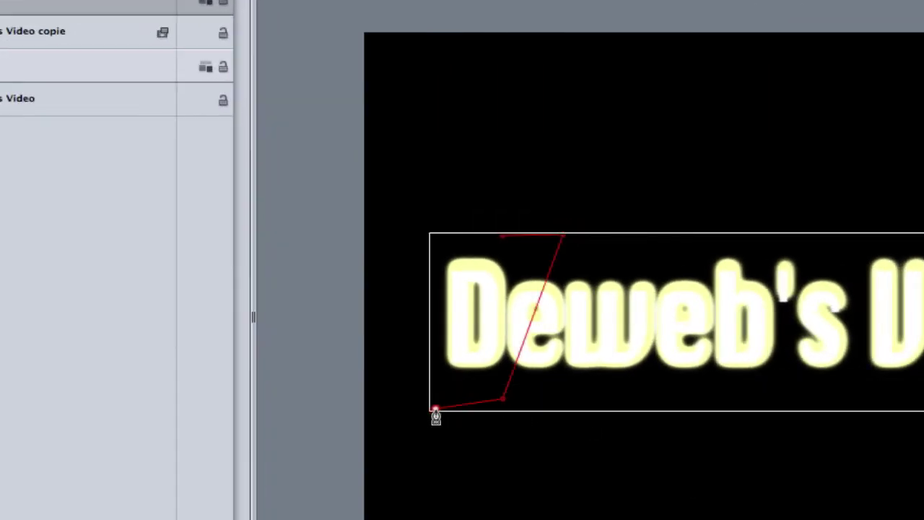
left_click(502, 236)
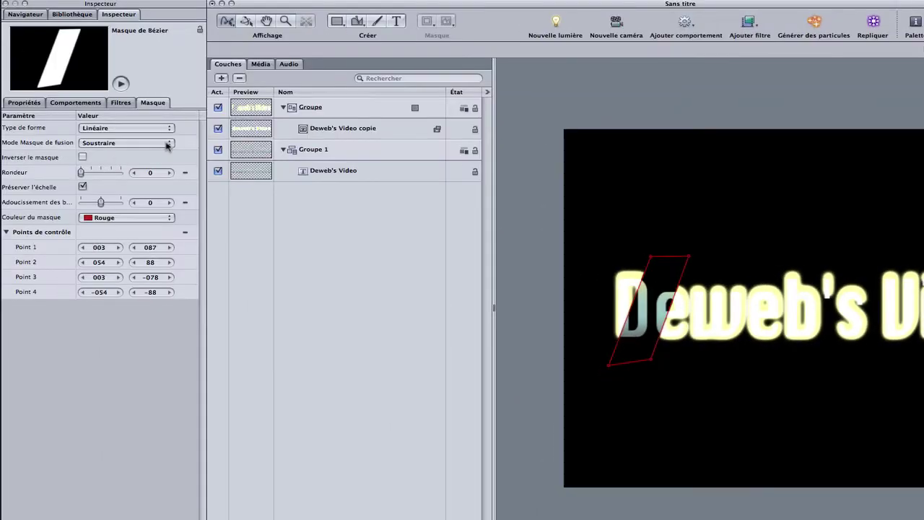
left_click(165, 143)
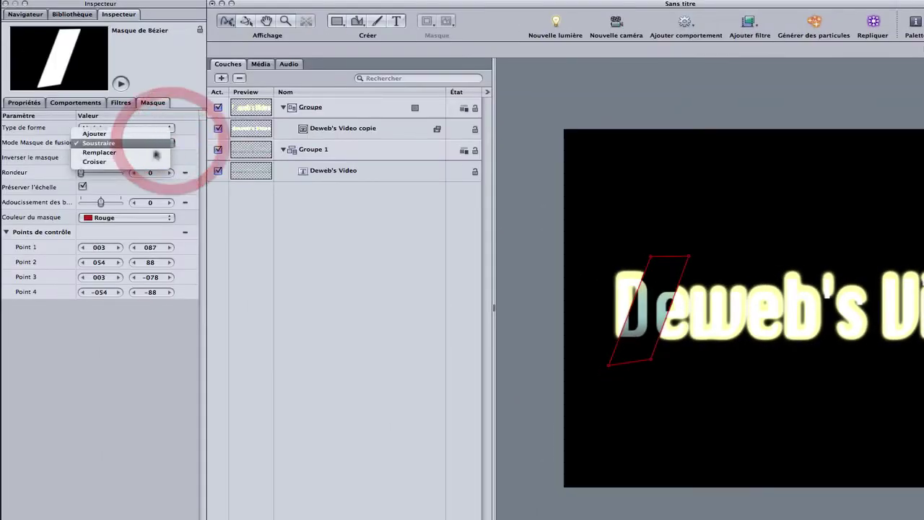
Set the mask blend mode to Croiser and slide the mask along the title toward 'Video'.
left_click(143, 162)
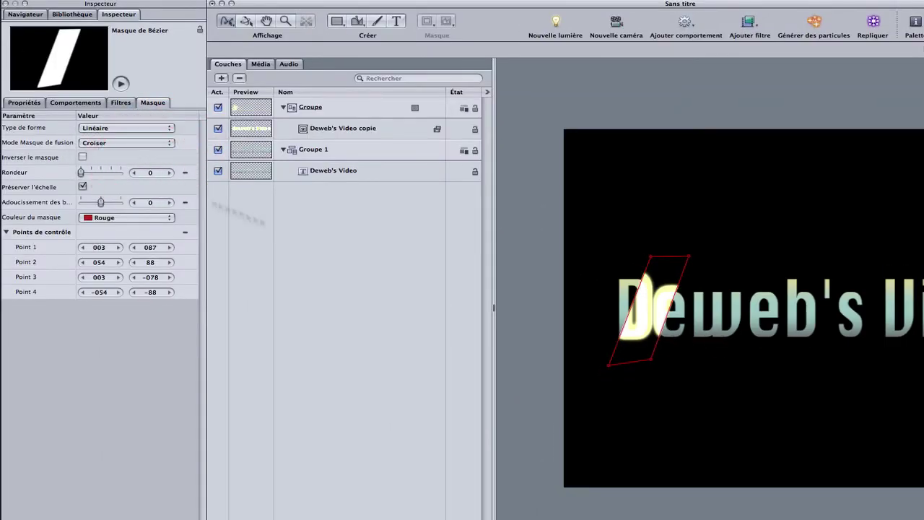
mouse_move(634, 360)
left_mouse_down()
mouse_move(761, 352)
mouse_move(452, 351)
left_mouse_up()
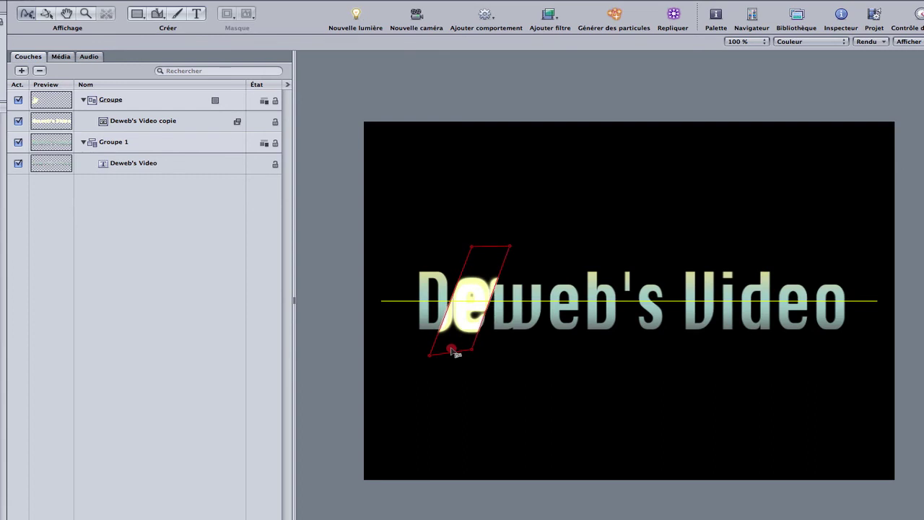
Keyframe the slanted mask from just left of the title at frame 0 to past the final 'o' around 00:00:01:06.
mouse_move(454, 352)
left_mouse_down()
mouse_move(473, 353)
mouse_move(437, 354)
mouse_move(776, 345)
mouse_move(699, 361)
mouse_move(454, 353)
mouse_move(768, 347)
mouse_move(671, 359)
mouse_move(405, 362)
mouse_move(830, 328)
mouse_move(357, 345)
left_mouse_up()
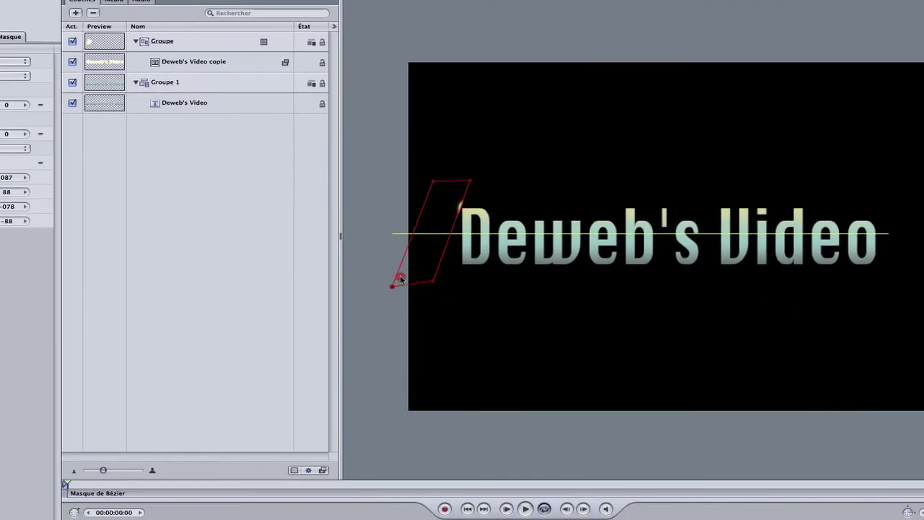
left_click_drag(401, 279, 388, 279)
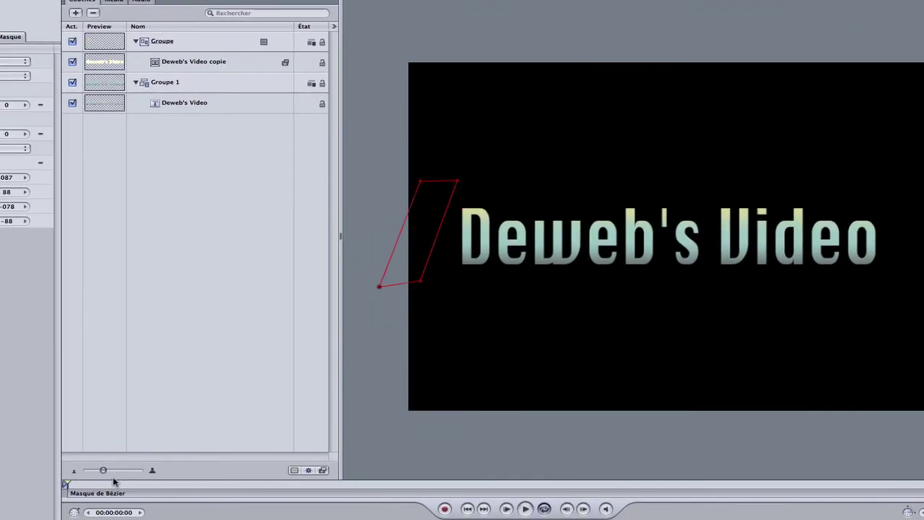
left_click(174, 42)
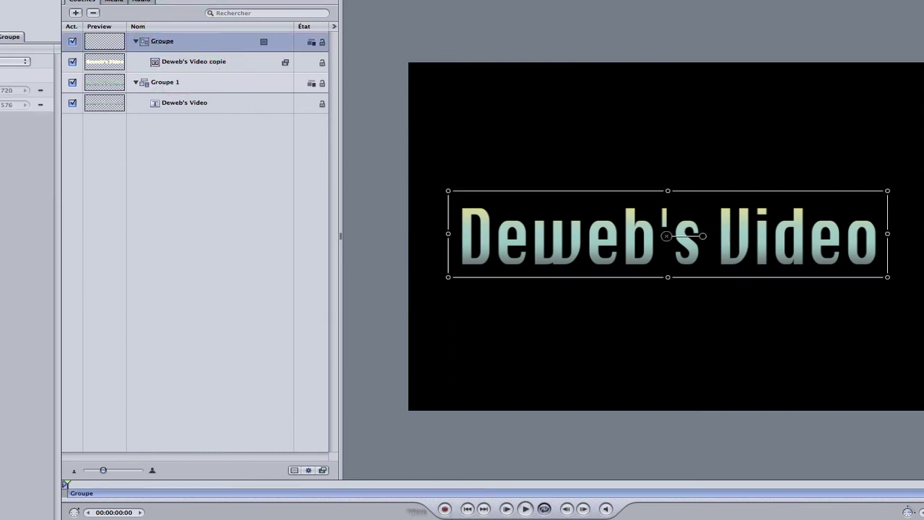
left_click_drag(67, 486, 150, 491)
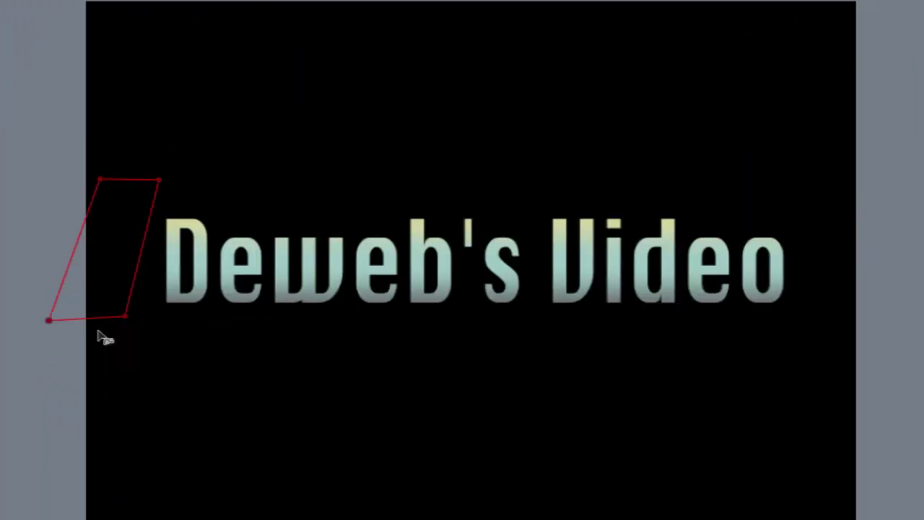
mouse_move(97, 309)
left_mouse_down()
mouse_move(268, 325)
mouse_move(834, 290)
left_mouse_up()
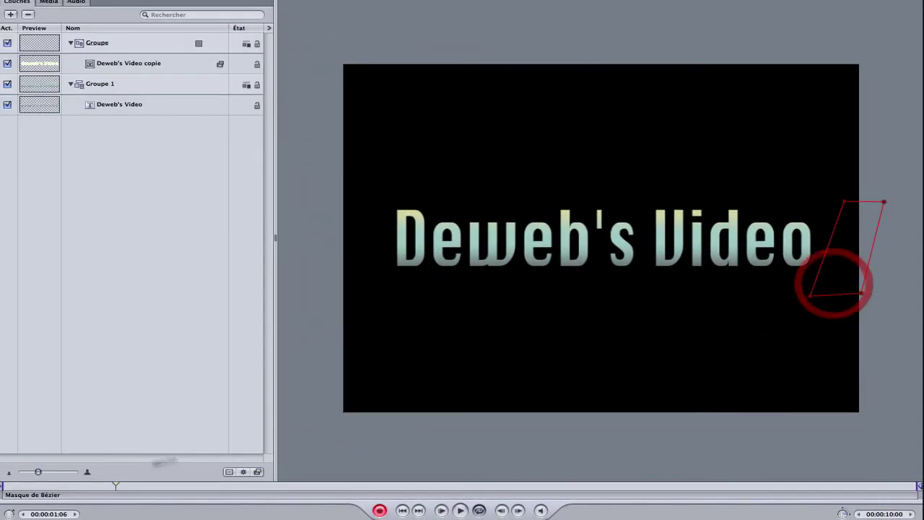
left_click_drag(118, 486, 276, 491)
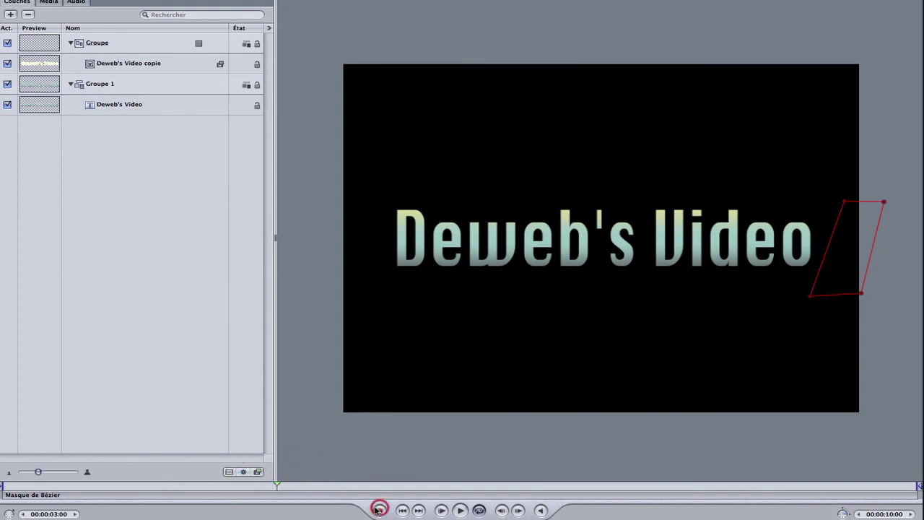
left_click_drag(277, 486, 2, 484)
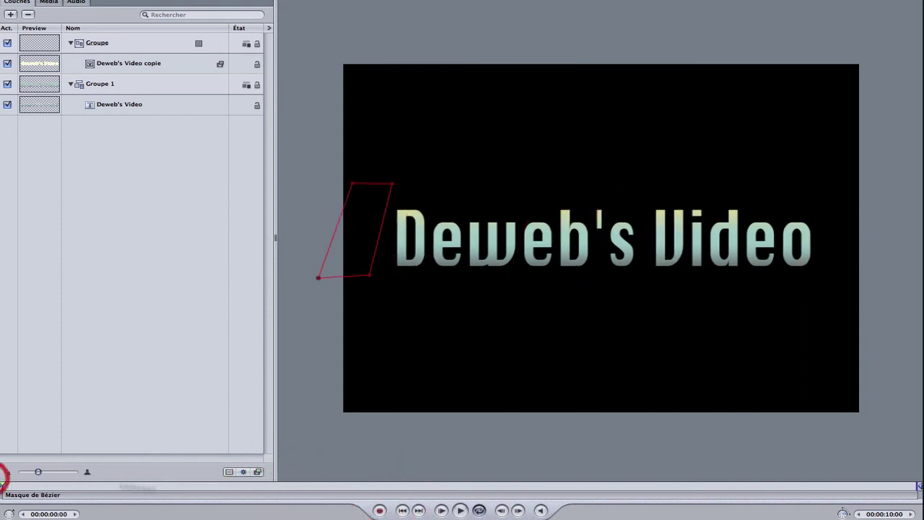
left_click(459, 510)
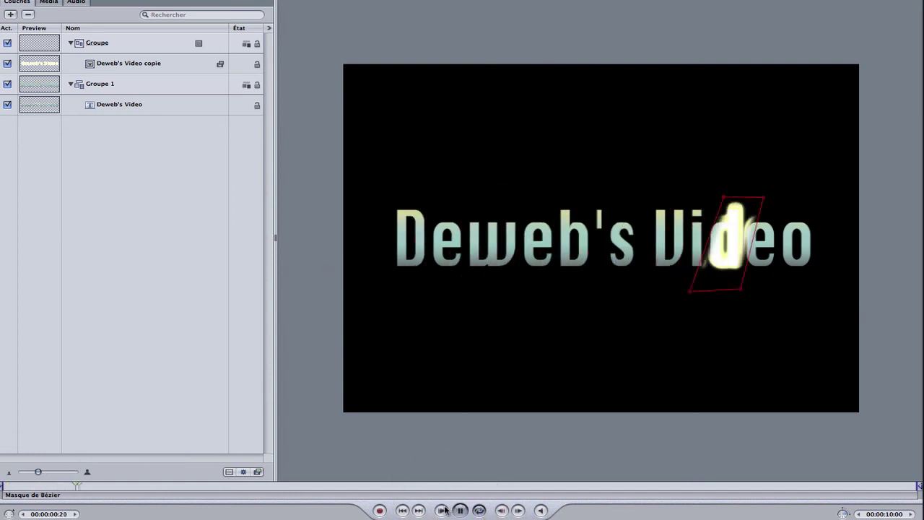
left_click(71, 488)
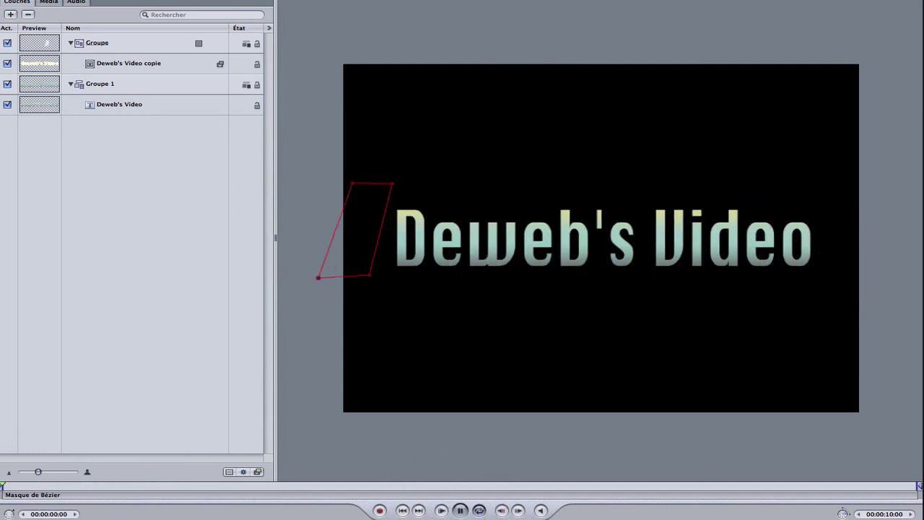